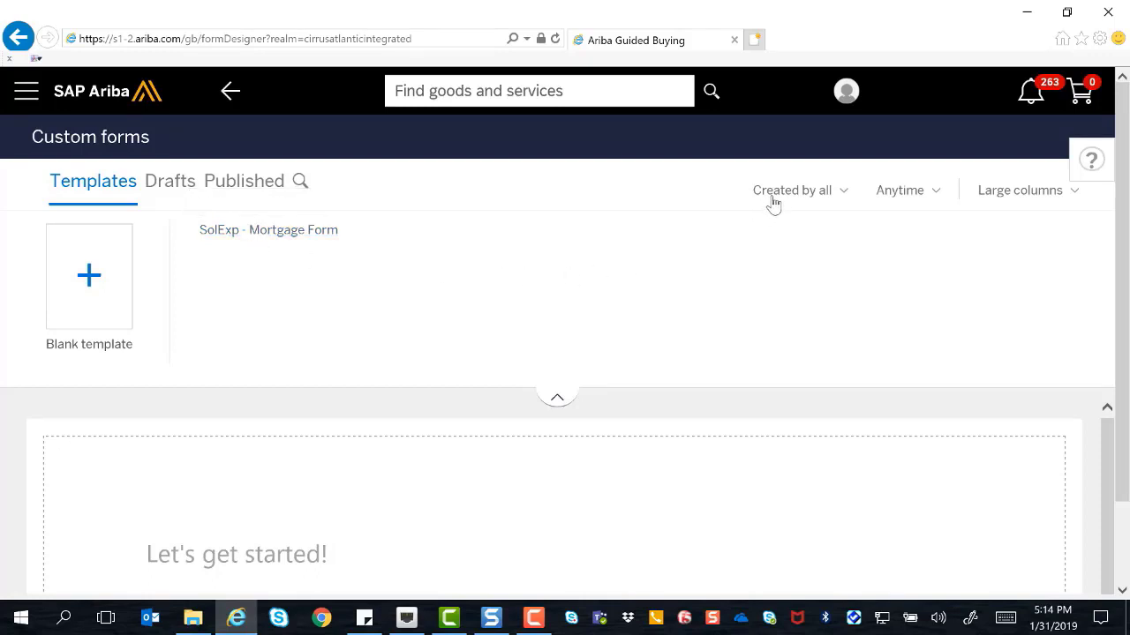
Check the date filter options and browse the draft and published custom forms before returning to the templates
left_click(918, 196)
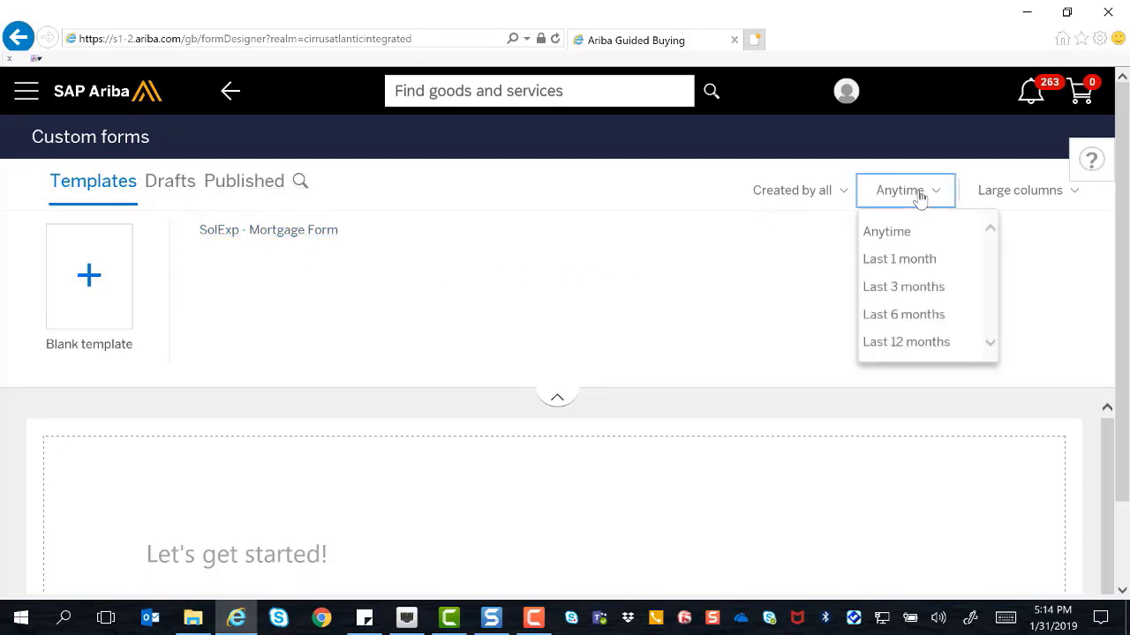
left_click(706, 193)
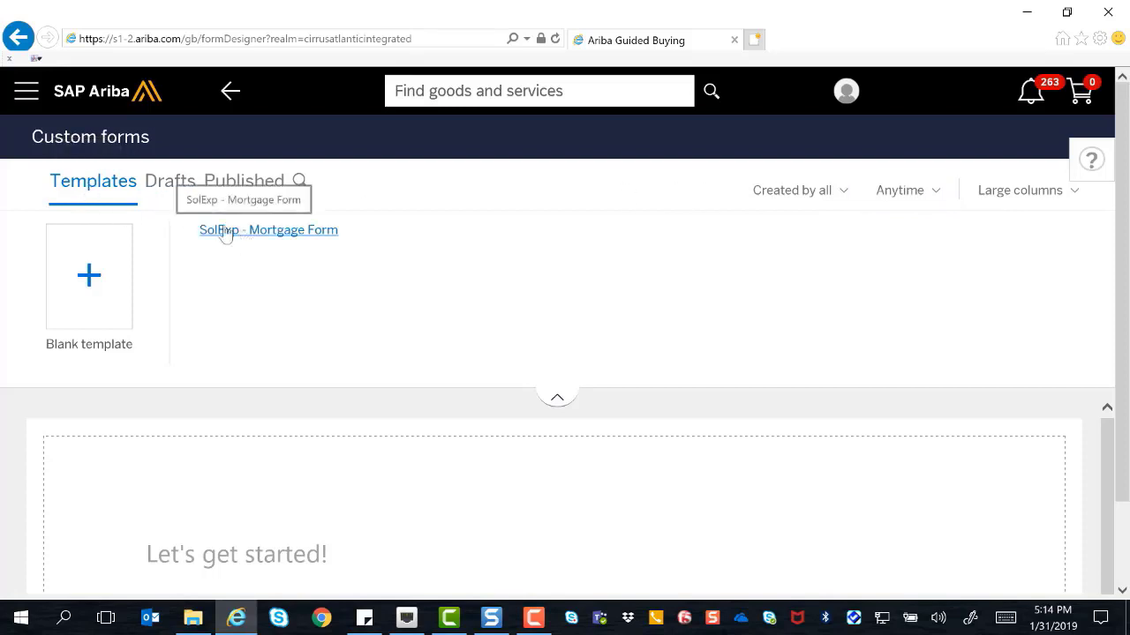
left_click(173, 182)
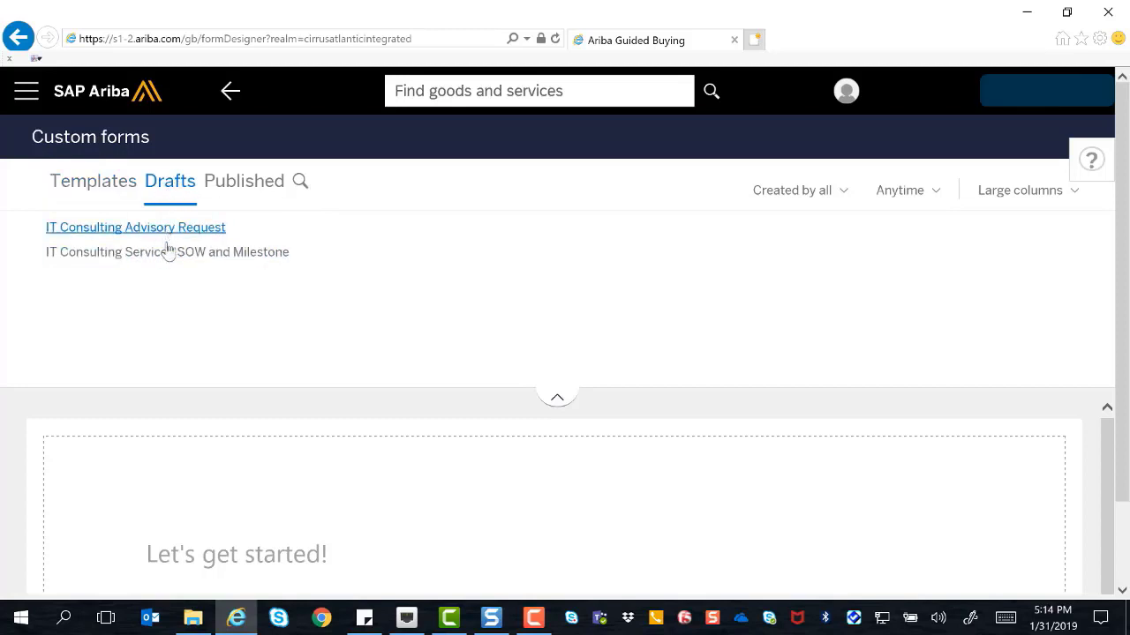
left_click(243, 187)
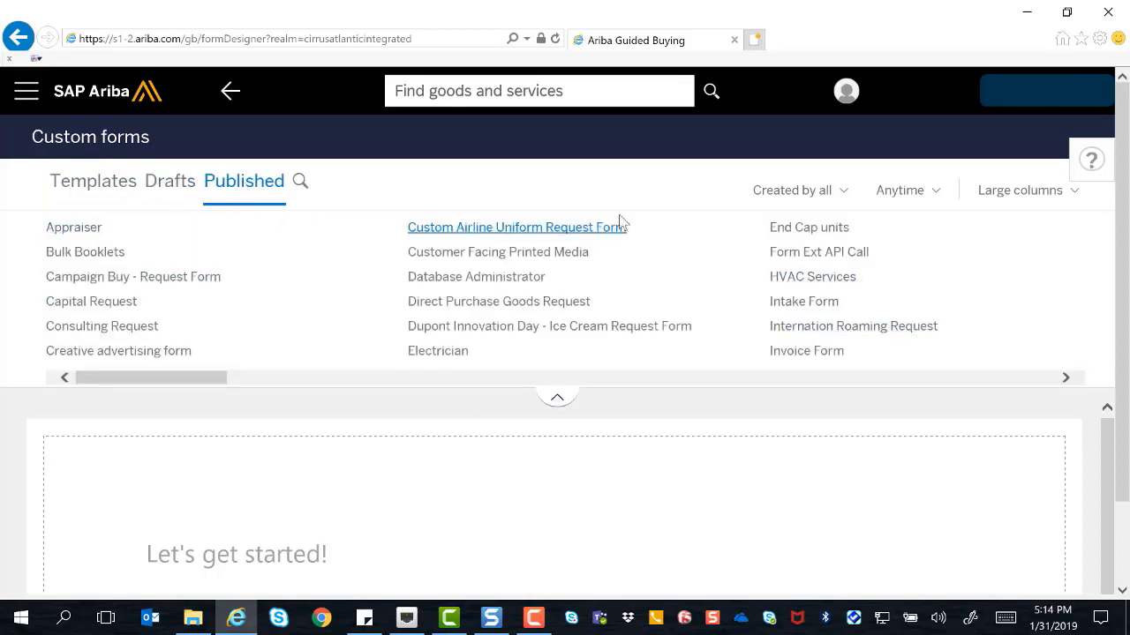
left_click(99, 189)
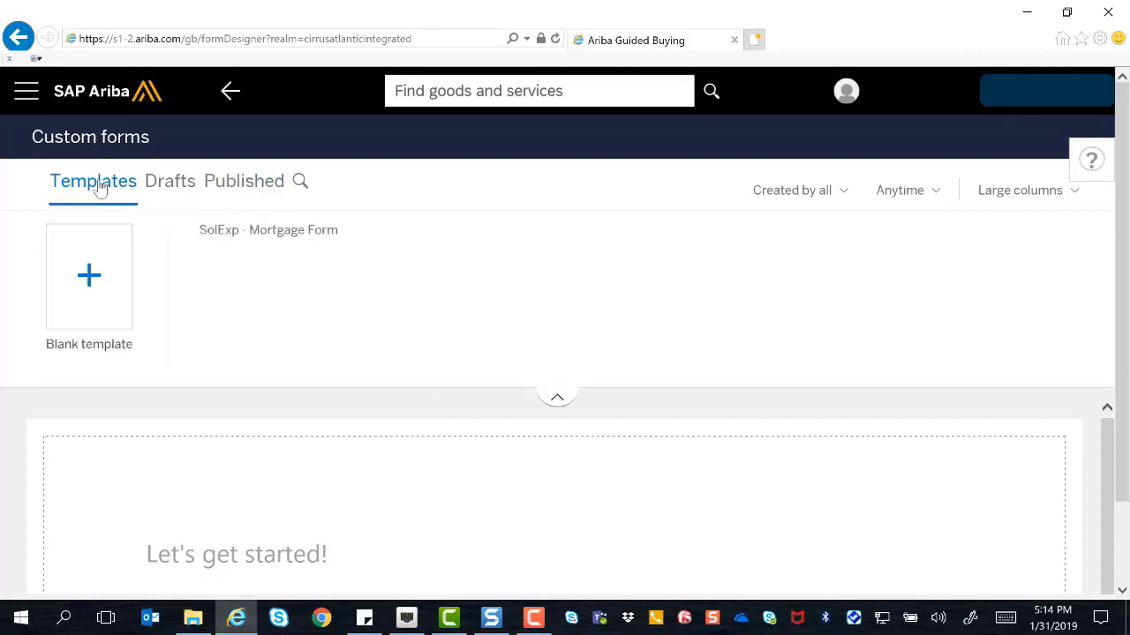
Open the Forms and Extensions management page from the Stratus Atlantic home page
key("alt+Left")
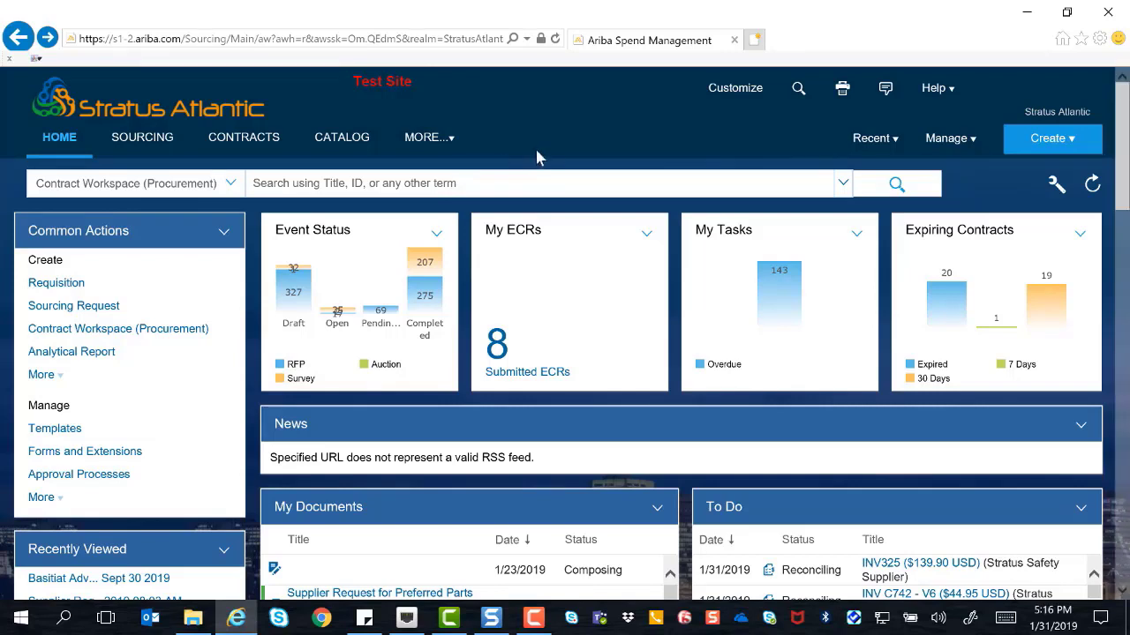
left_click(939, 146)
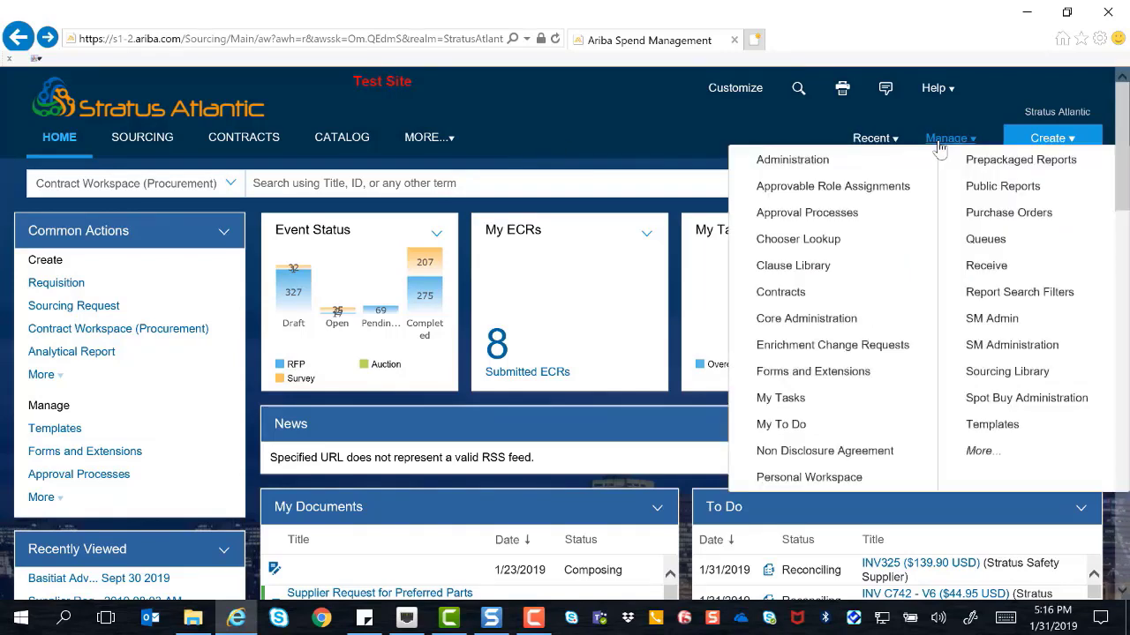
left_click(809, 379)
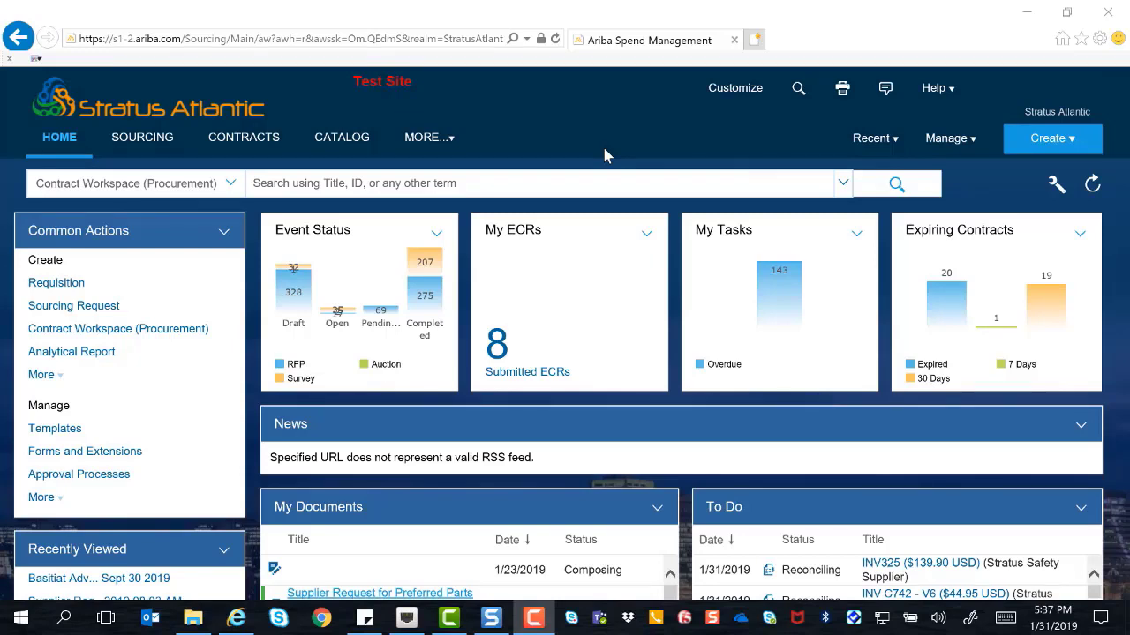
left_click(943, 141)
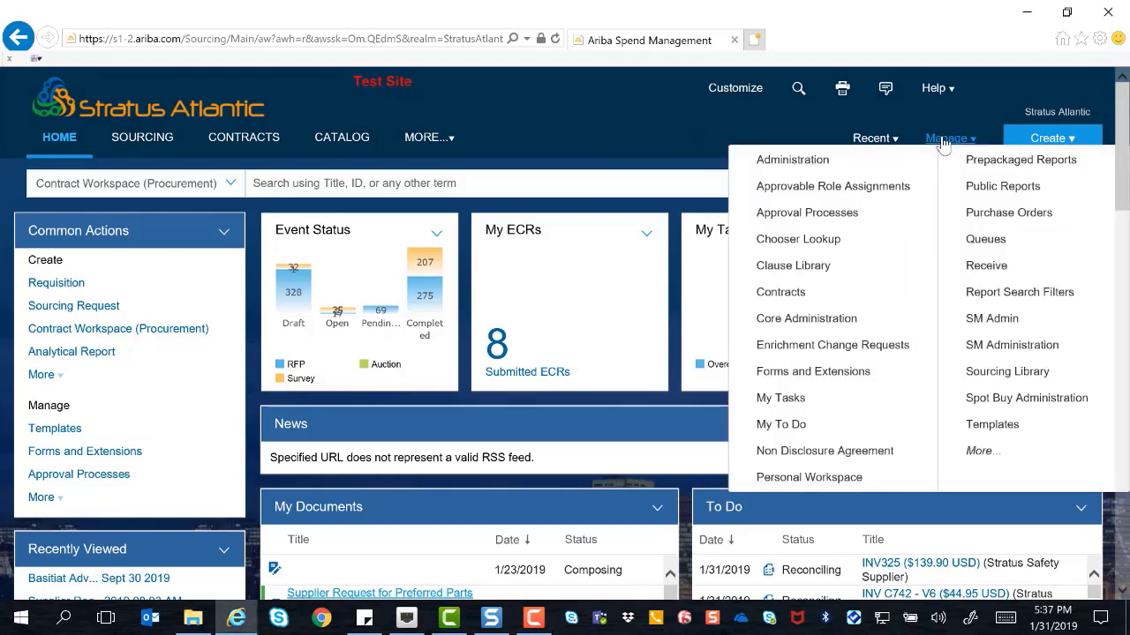
left_click(838, 373)
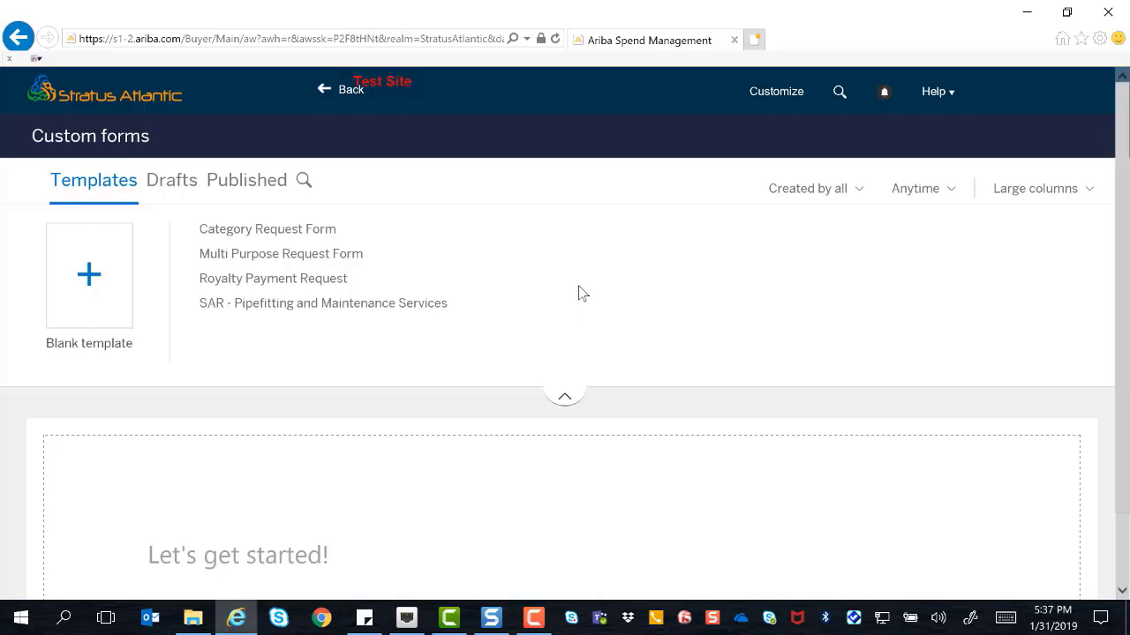
Open the draft "Sample Form - Payment Request" for editing and look through its fields and sections
left_click(178, 199)
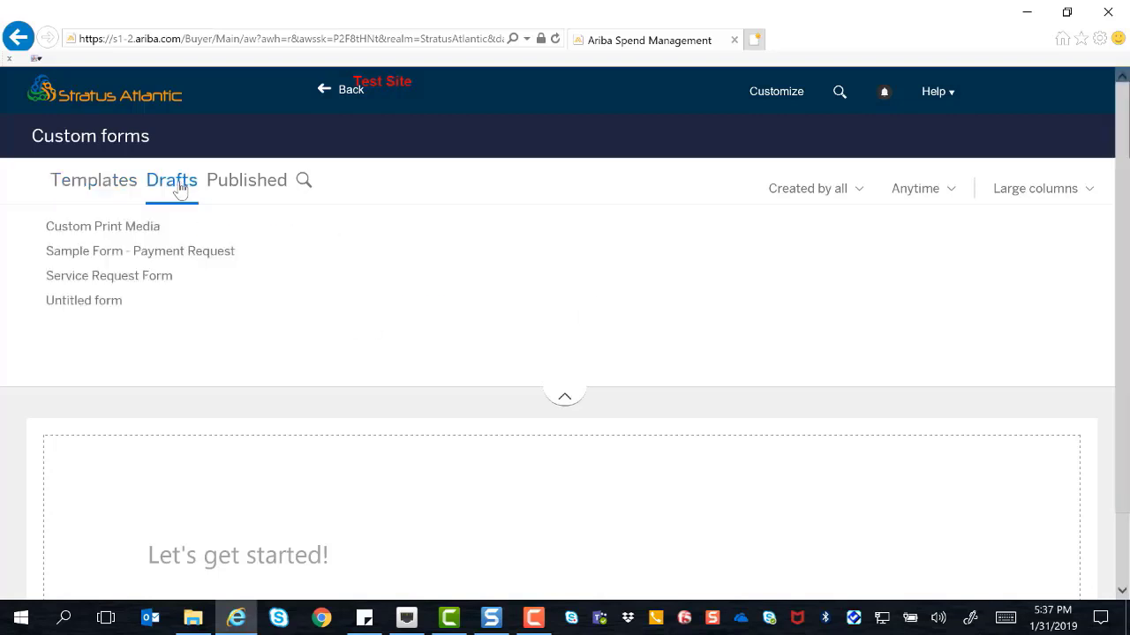
left_click(193, 258)
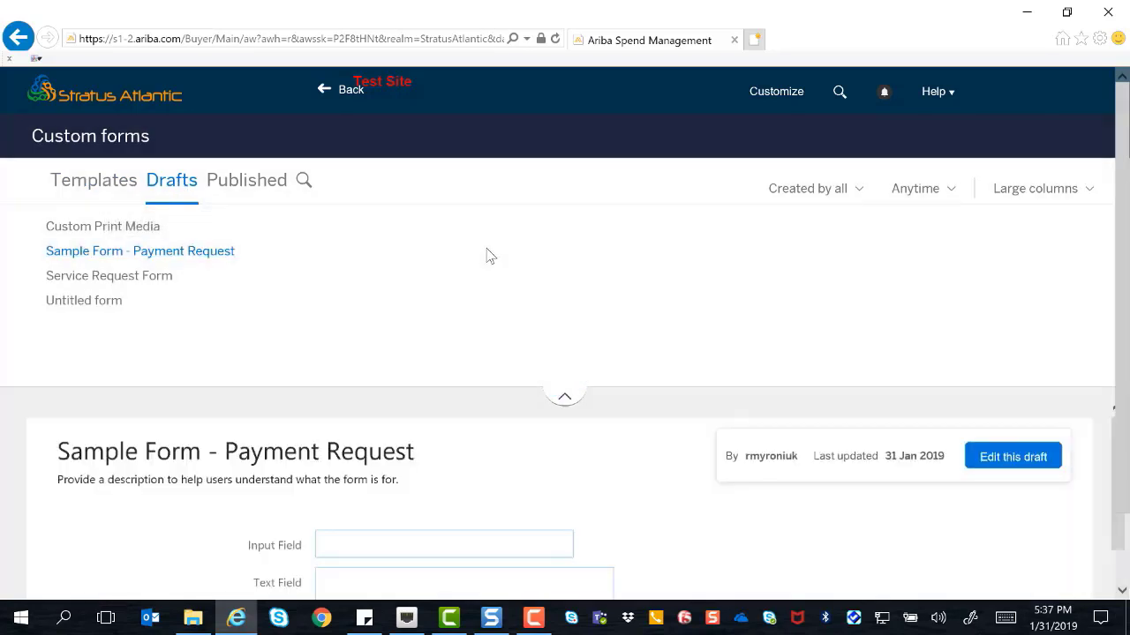
left_click(1021, 457)
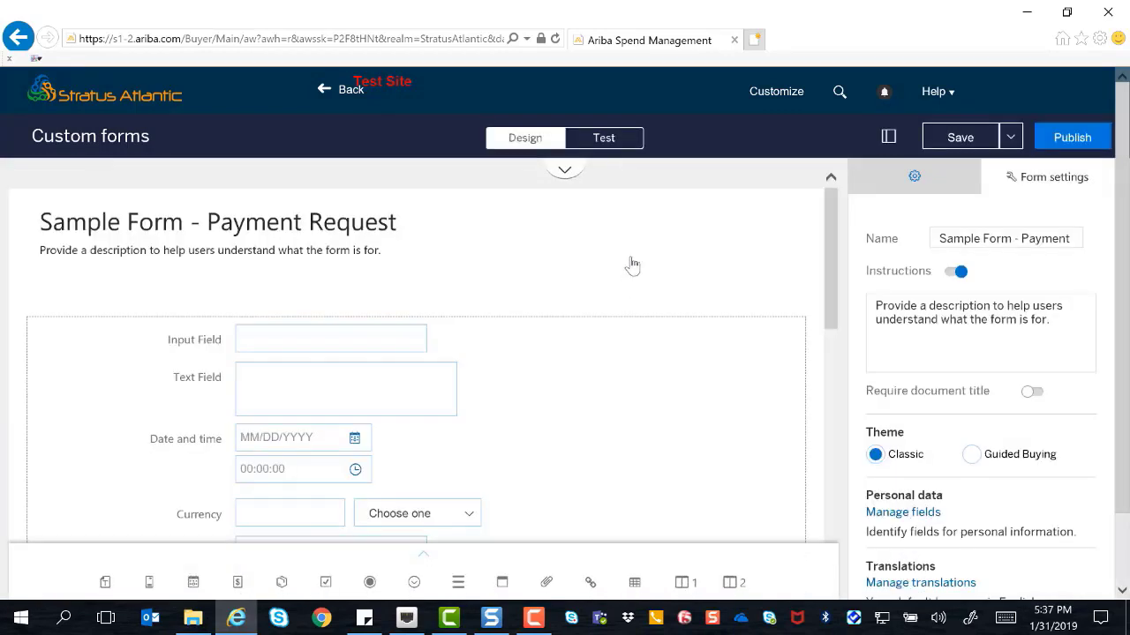
scroll(645, 240, "down", 2)
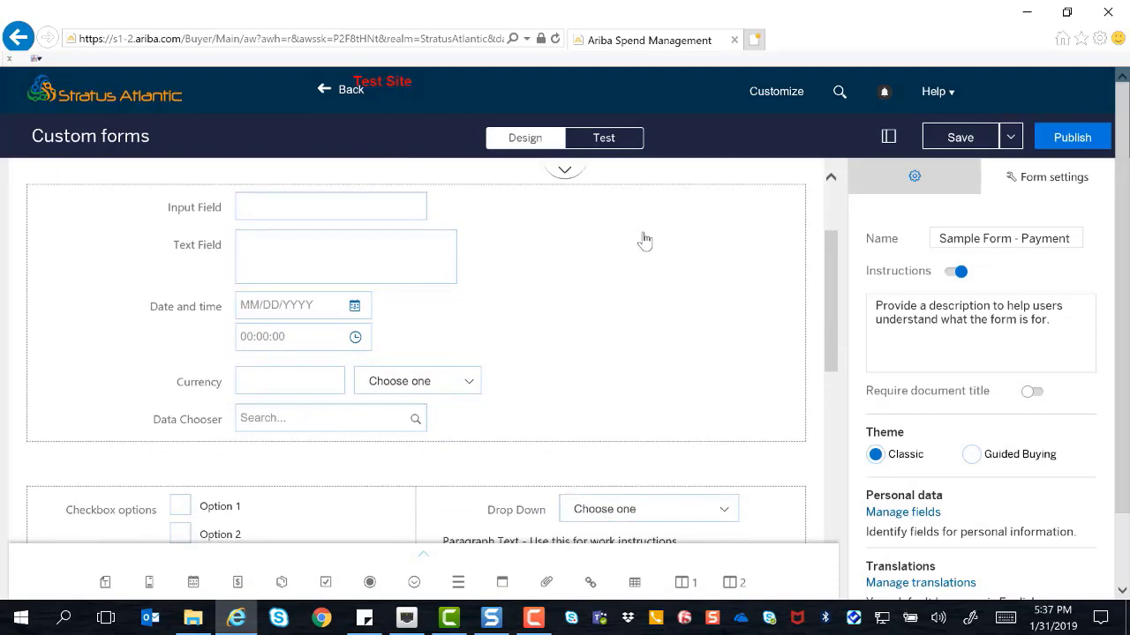
scroll(644, 240, "down", 5)
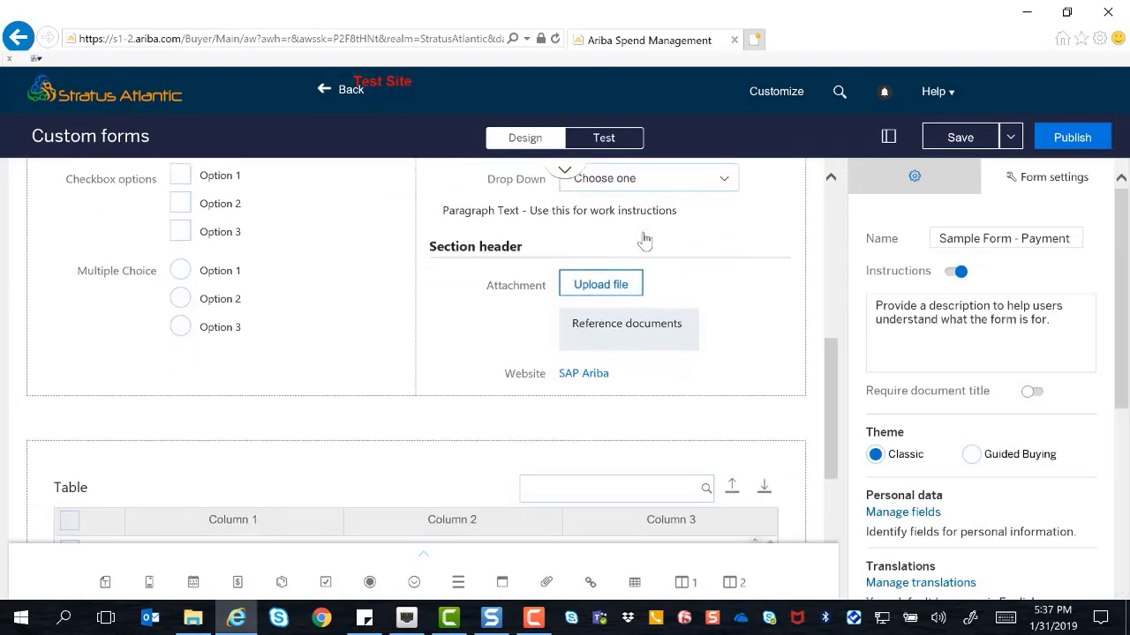
scroll(645, 241, "up", 3)
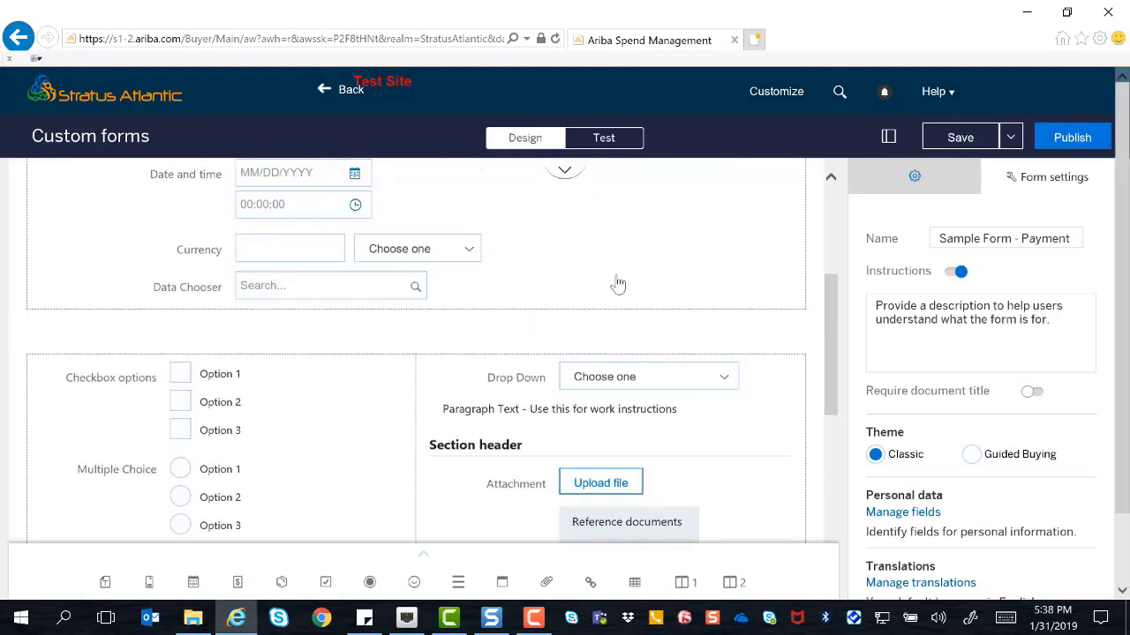
scroll(609, 287, "up", 4)
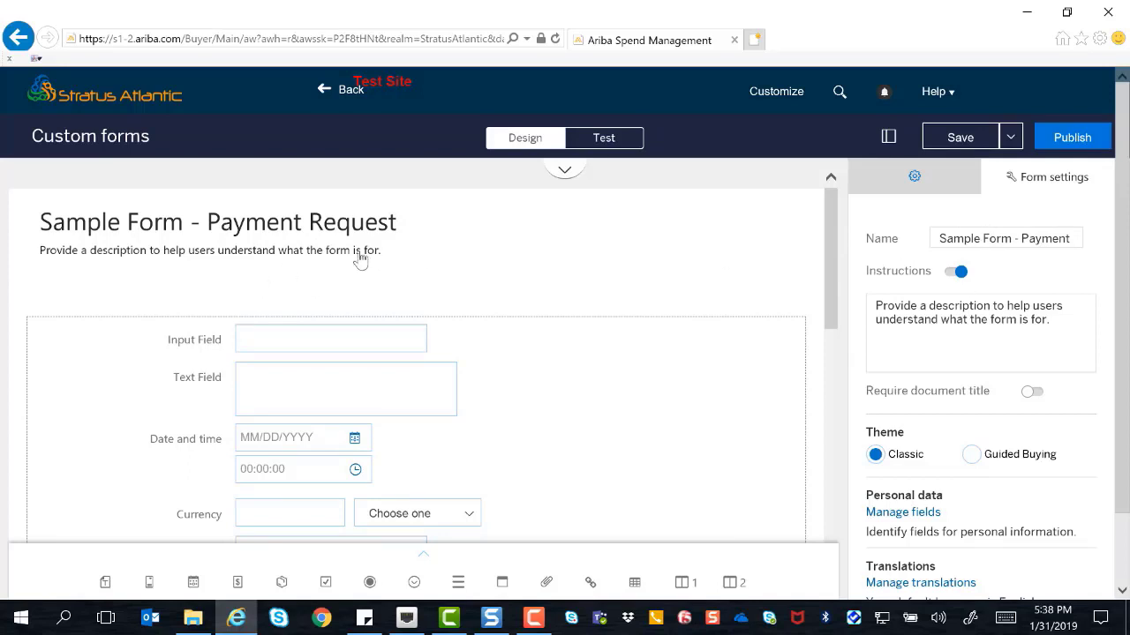
Try the form without instructions and with a required document title, restoring each setting
left_click(956, 274)
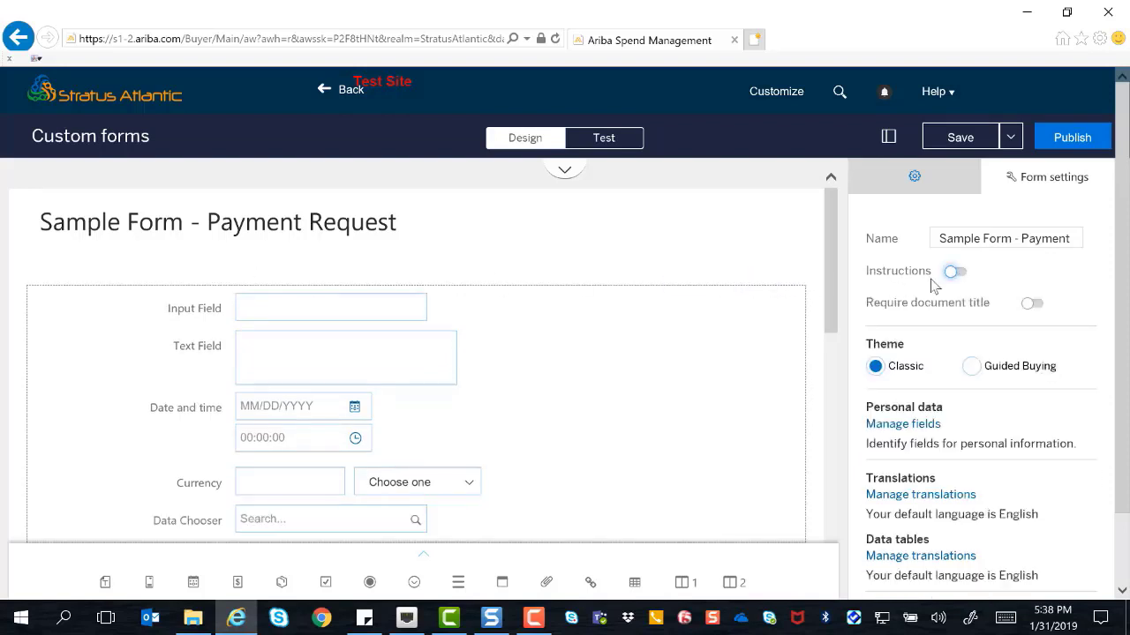
left_click(957, 274)
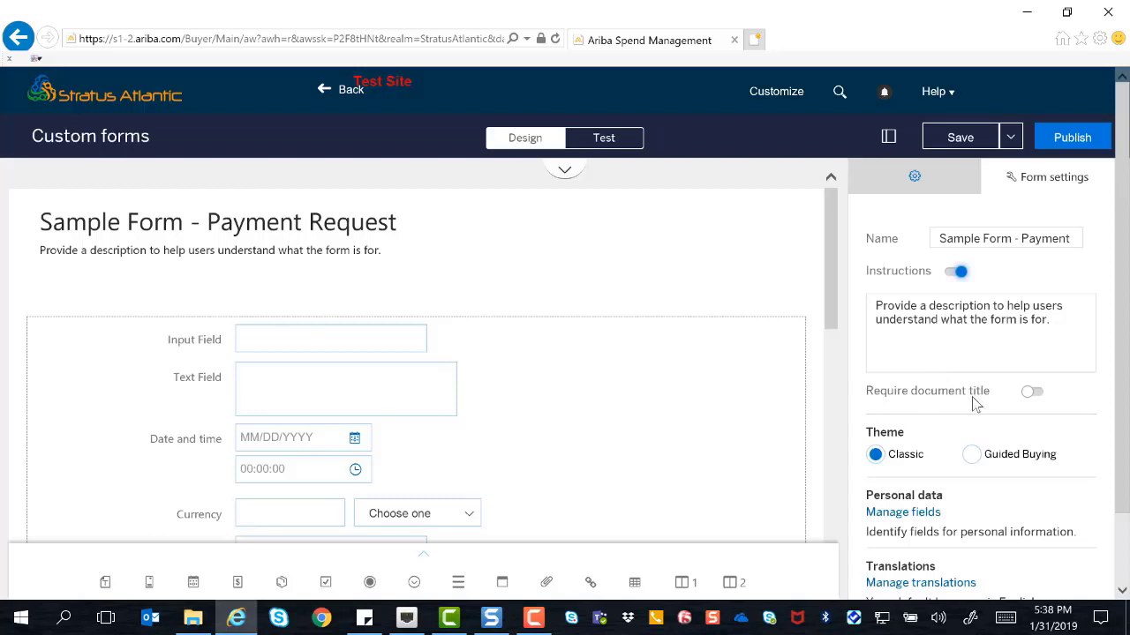
left_click(1031, 393)
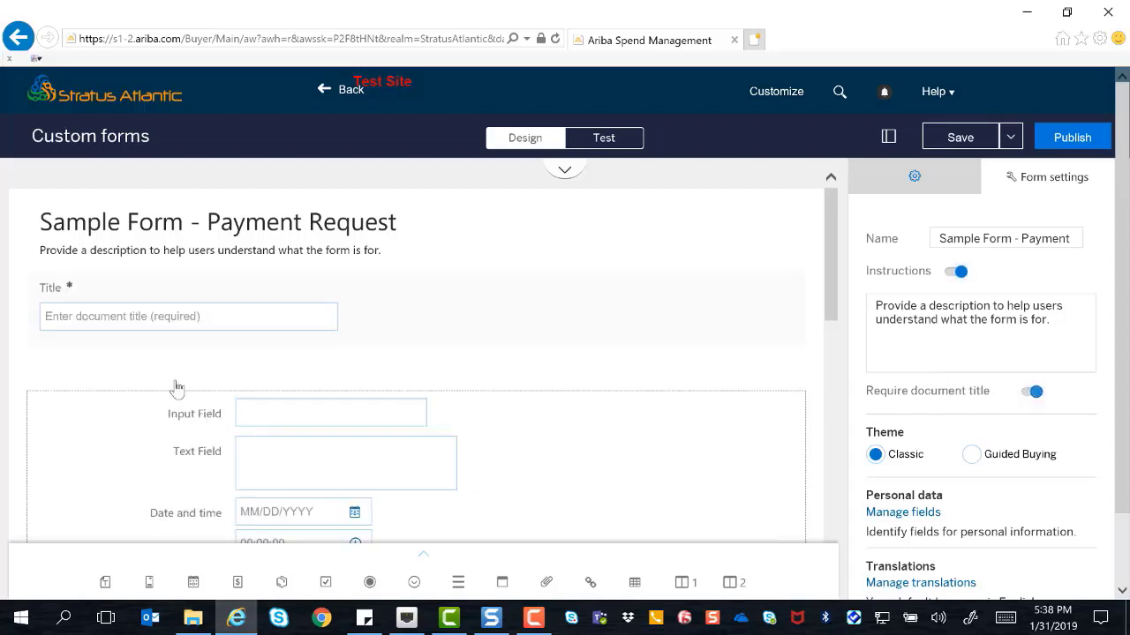
left_click(1033, 394)
Open the Date and time field's time picker and show the field's properties
scroll(995, 397, "down", 2)
scroll(996, 397, "down", 1)
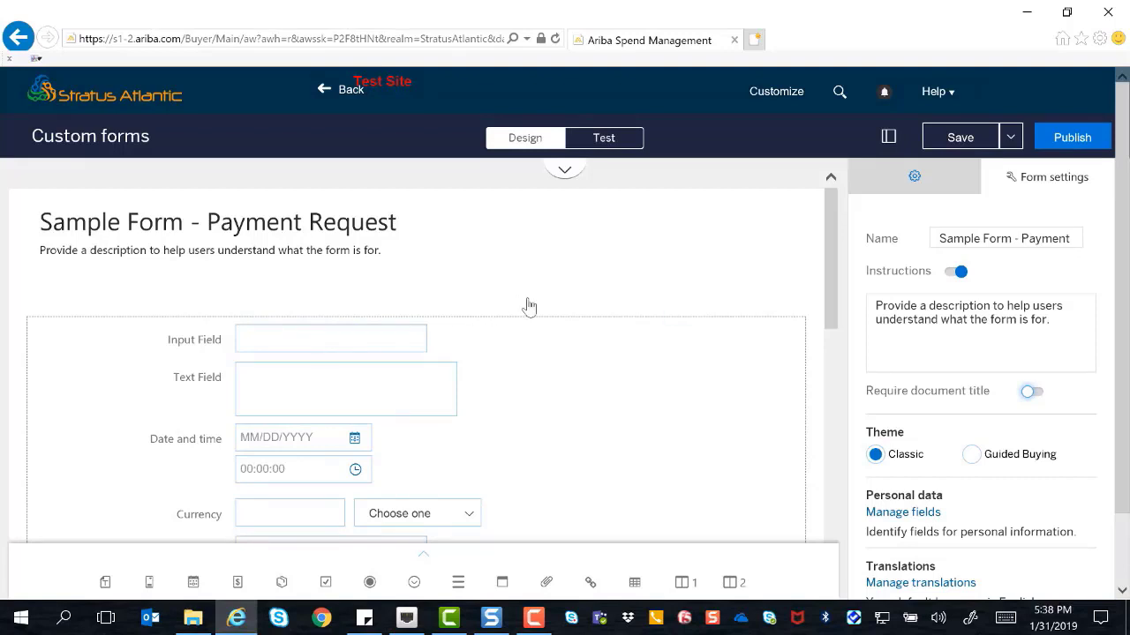
scroll(260, 400, "down", 1)
left_click(261, 402)
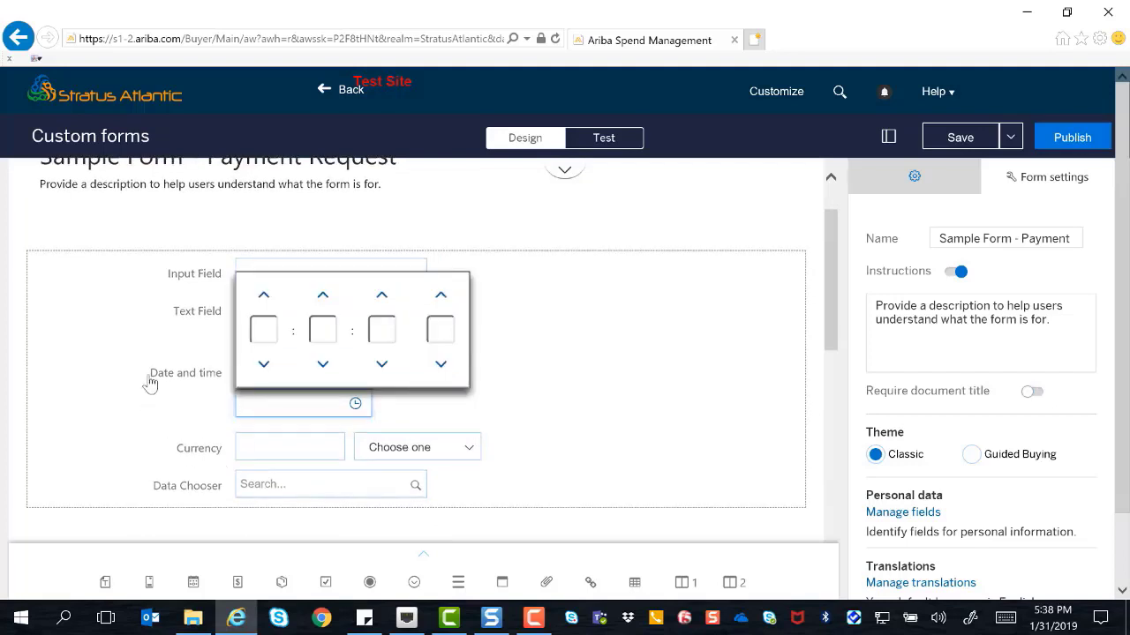
left_click(141, 381)
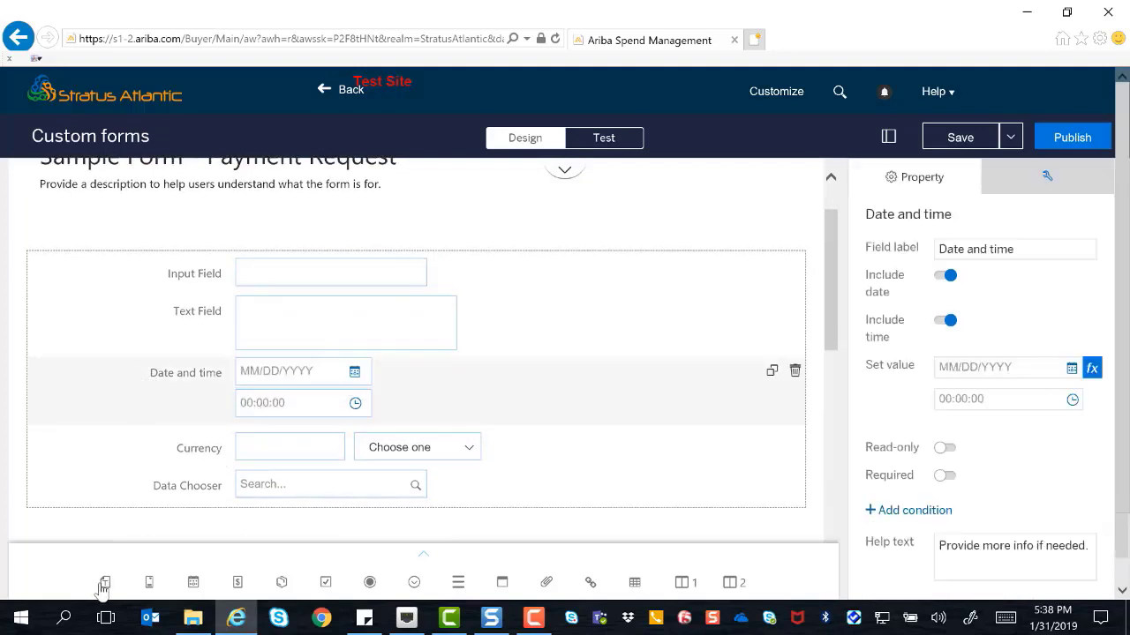
Try adding a new input field above the existing Input Field, and delete it again
left_click_drag(104, 586, 542, 279)
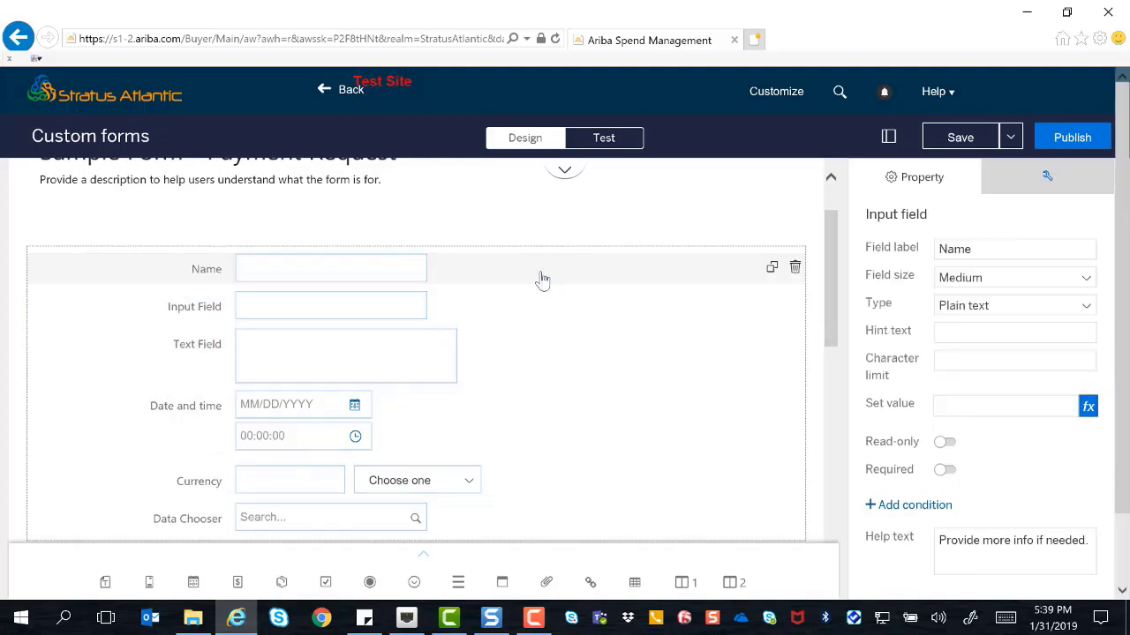
left_click(795, 268)
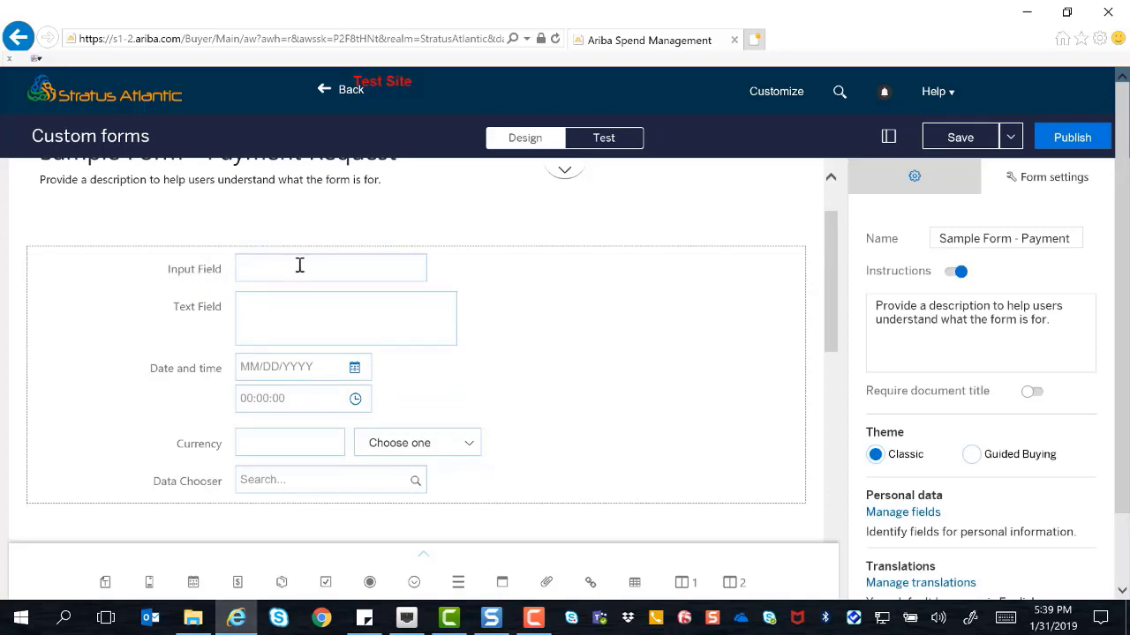
Try relabelling the Input Field as "Name" in its properties, and undo the label change
left_click(196, 278)
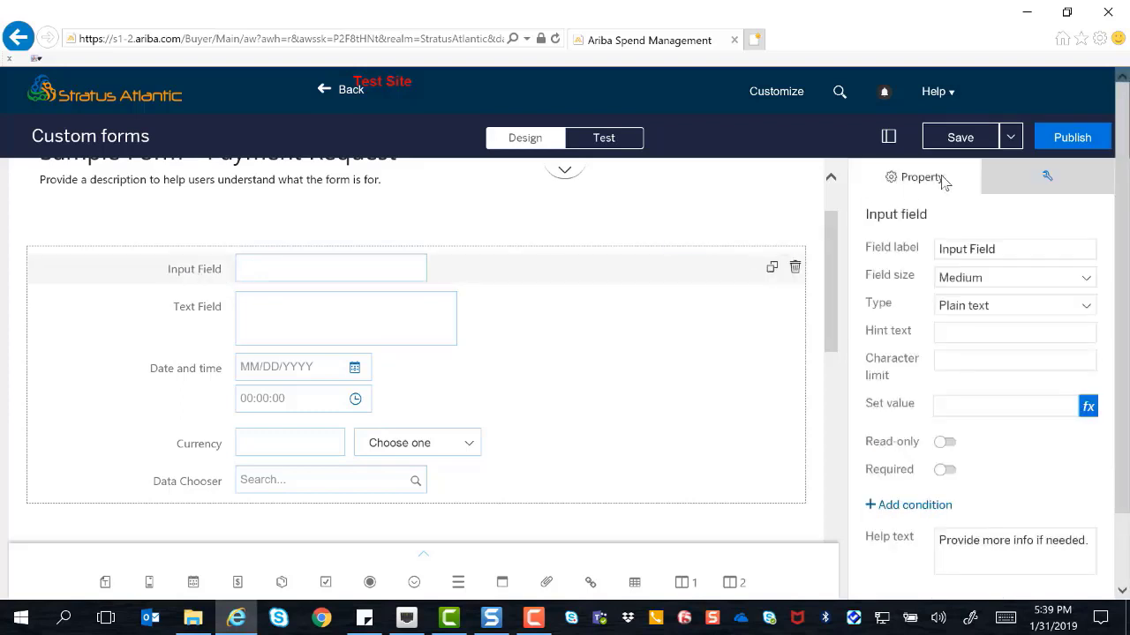
triple_click(1011, 250)
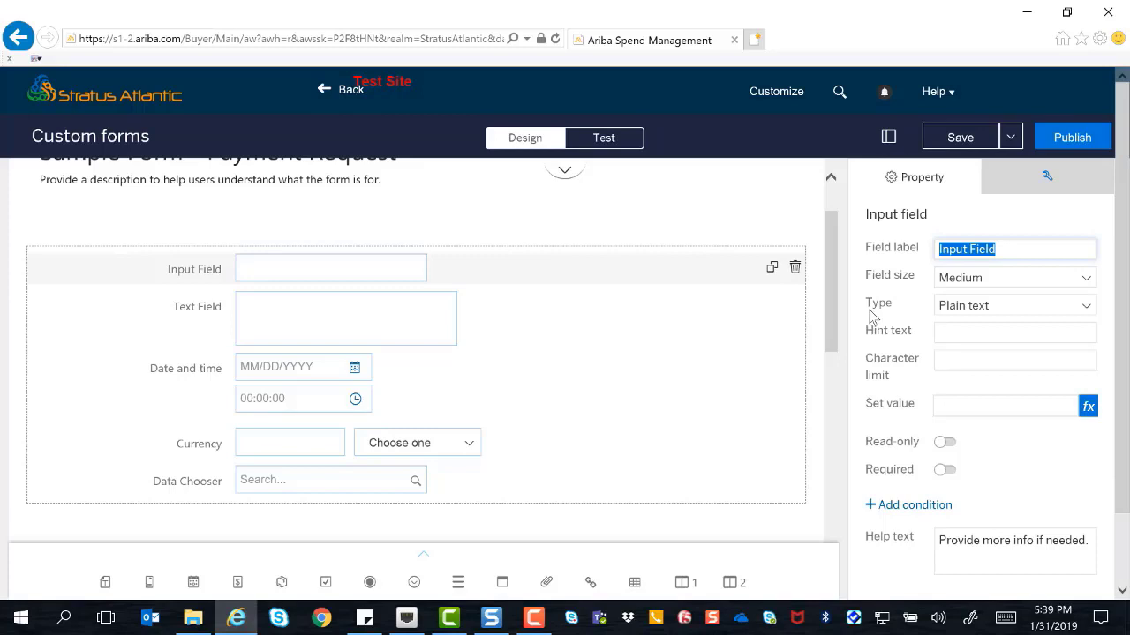
type("Name")
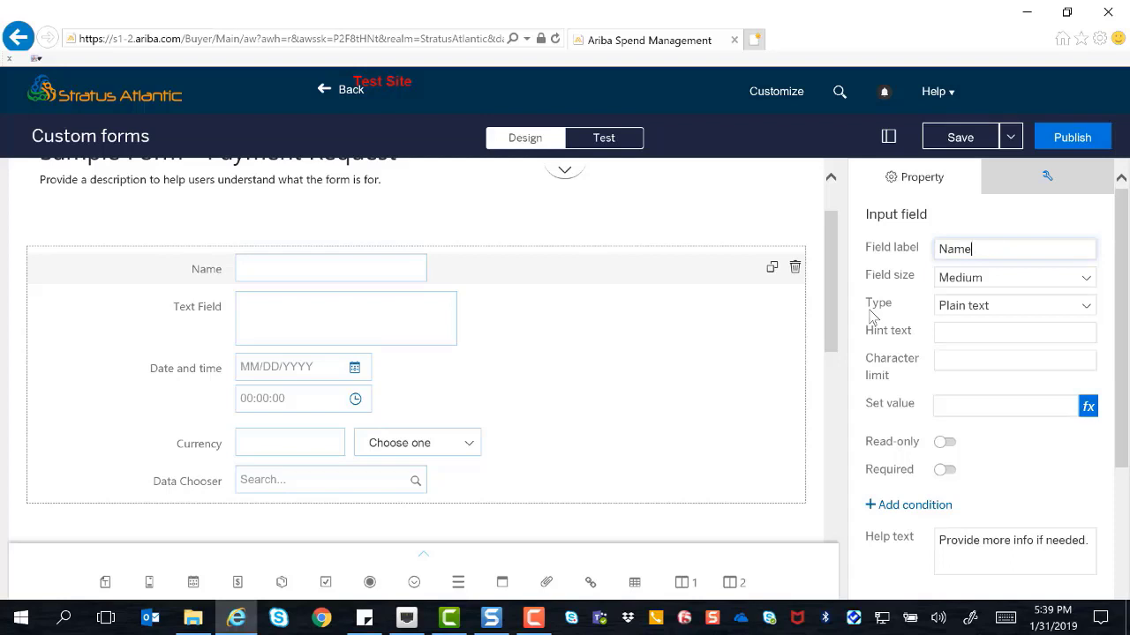
key("ctrl+z")
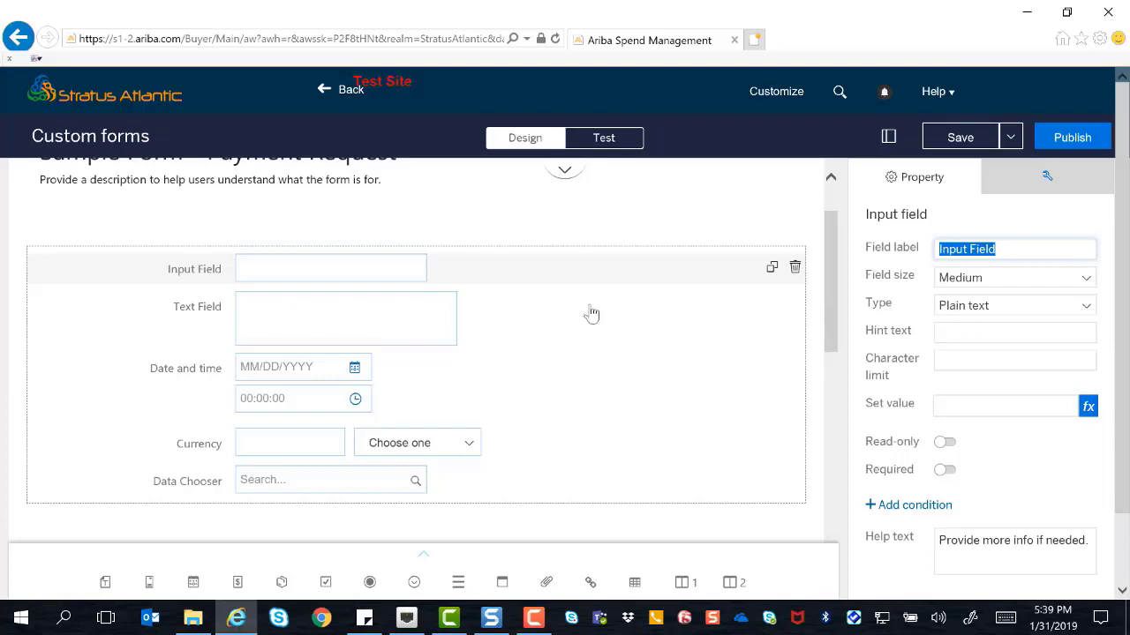
Examine the Text Field and Date and time properties, switching Include time off and back on
left_click(269, 321)
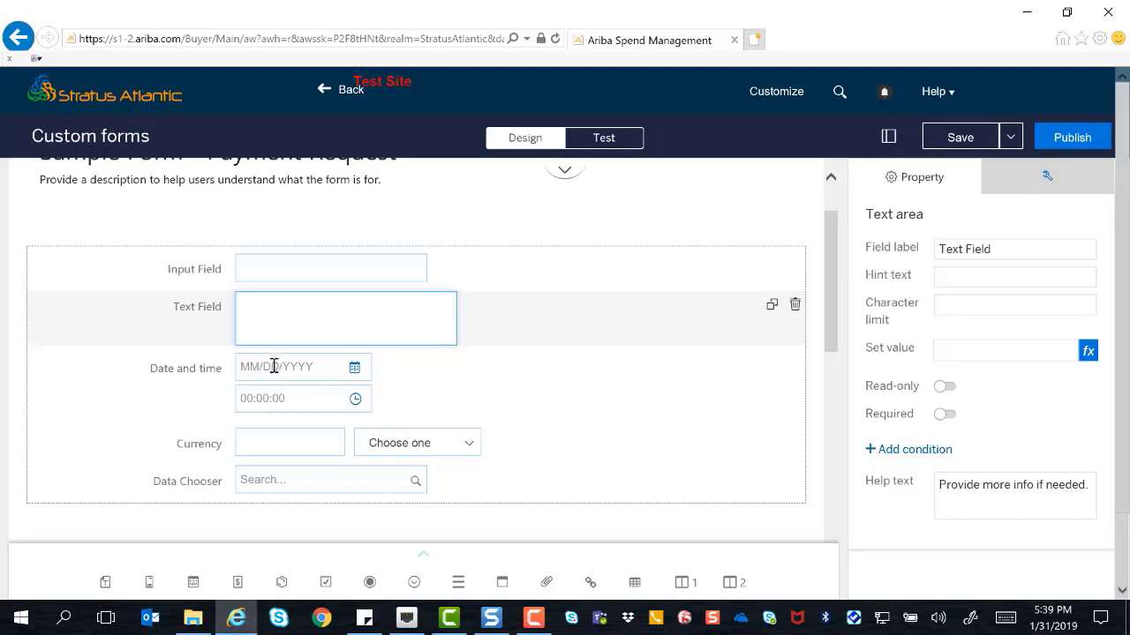
left_click(197, 369)
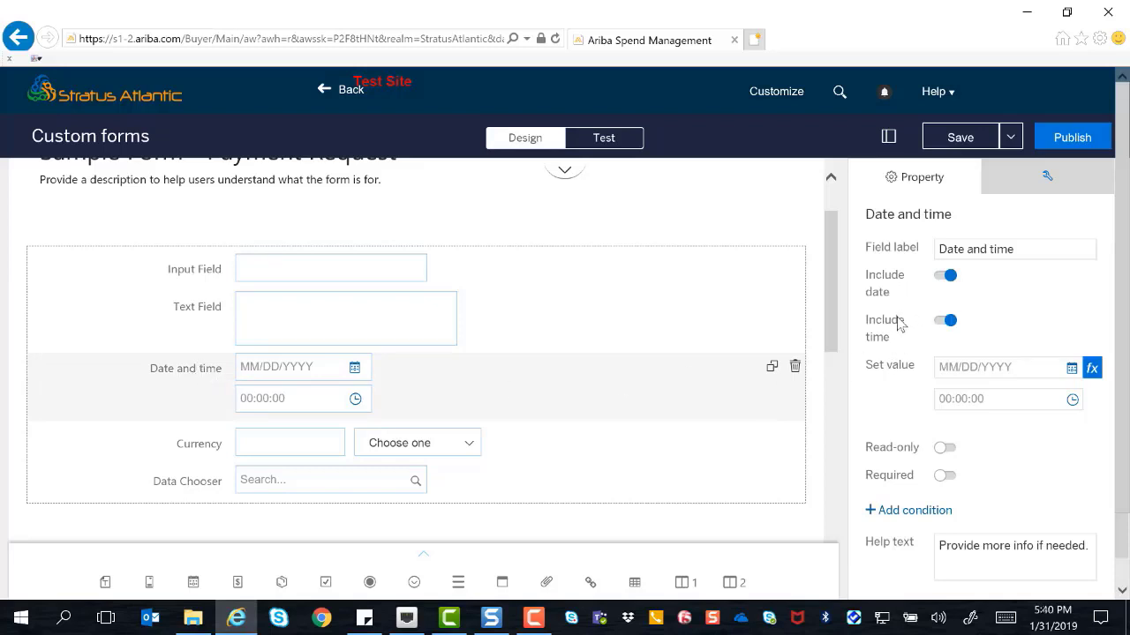
left_click(942, 323)
left_click(942, 323)
scroll(530, 340, "down", 2)
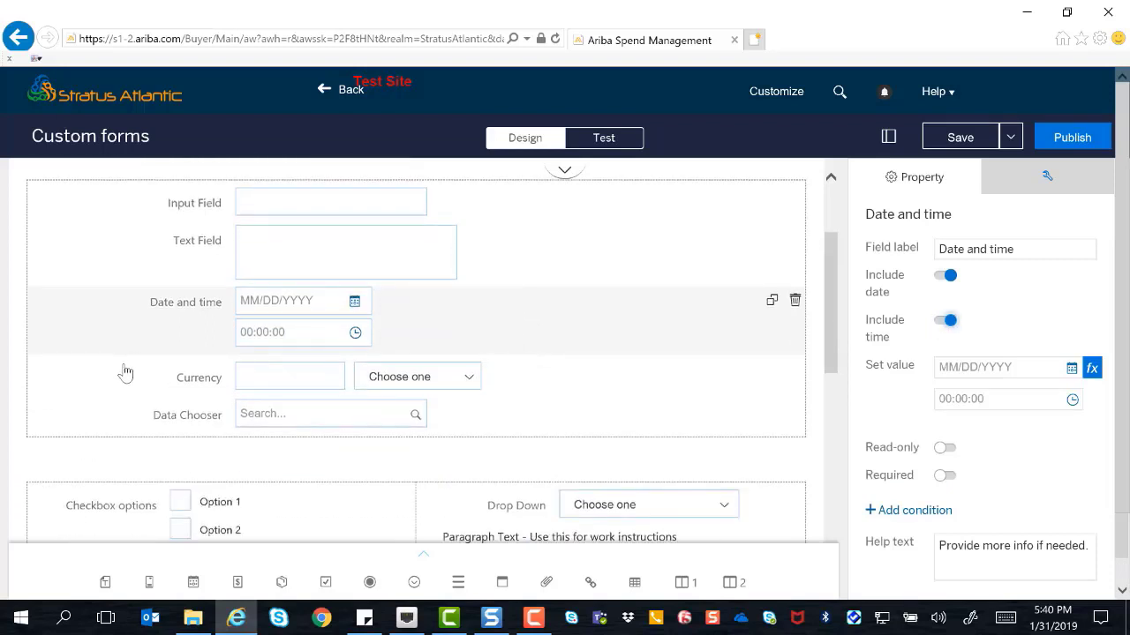
Examine the Currency field's properties and available currencies, and show the Data Chooser's properties
left_click(188, 388)
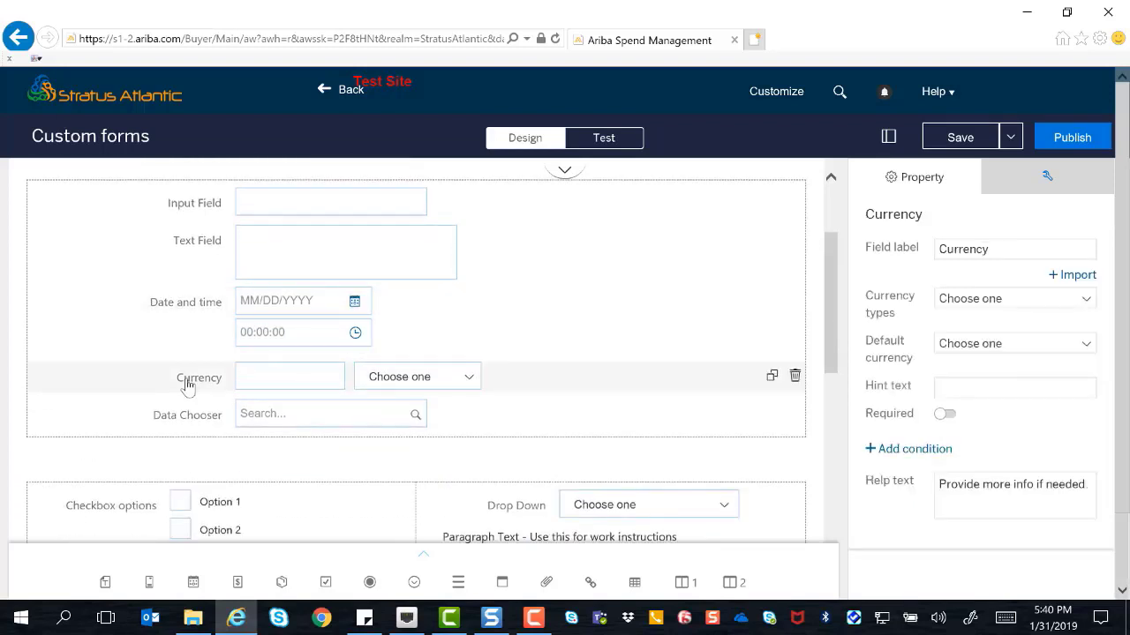
left_click(465, 377)
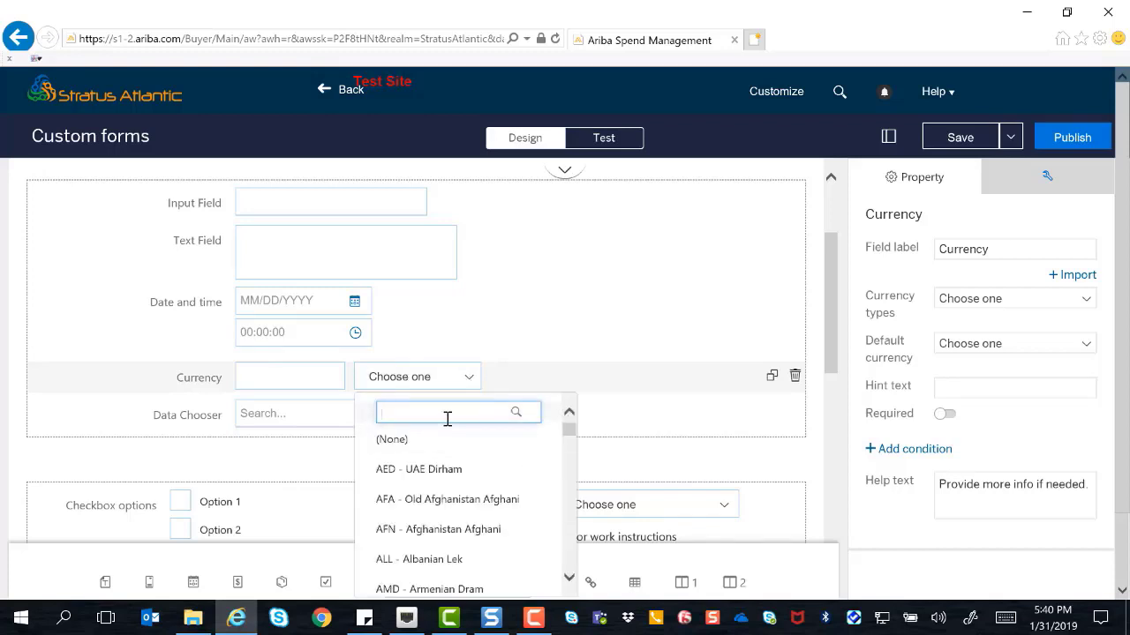
left_click(190, 424)
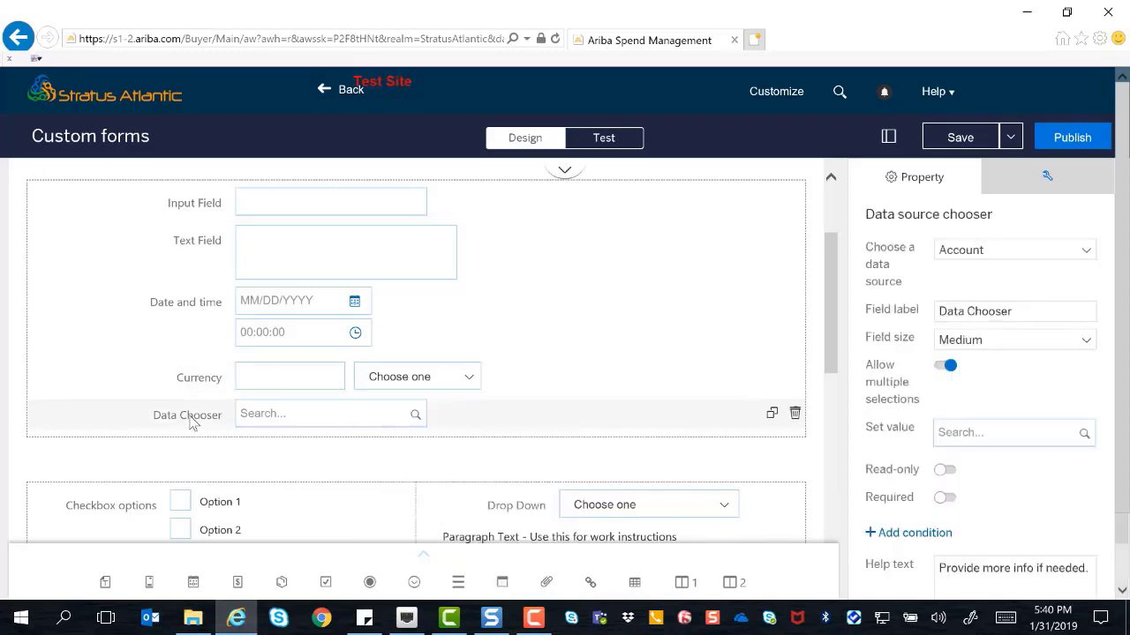
Examine the list of data sources available for the Data Chooser field
left_click(988, 252)
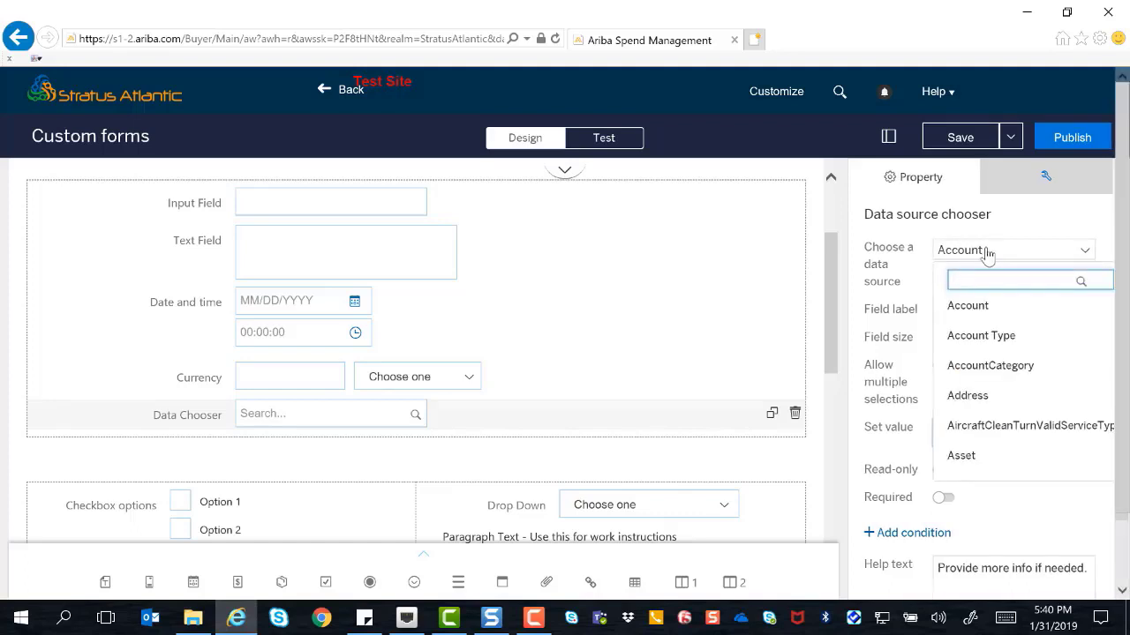
scroll(1003, 324, "down", 5)
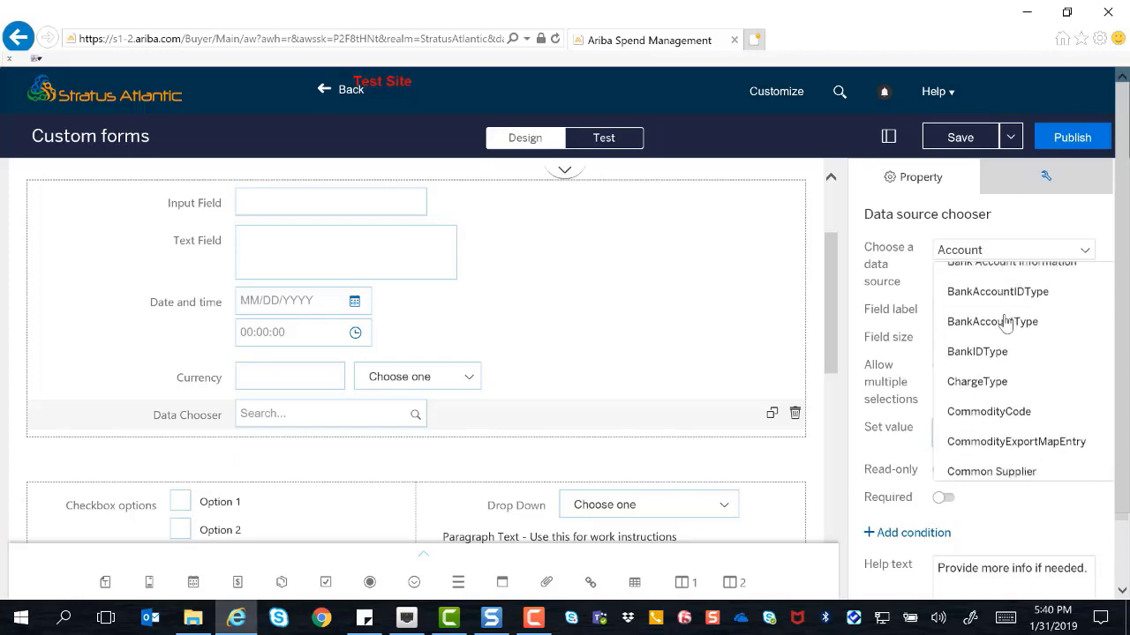
scroll(1005, 323, "down", 2)
scroll(1005, 323, "down", 1)
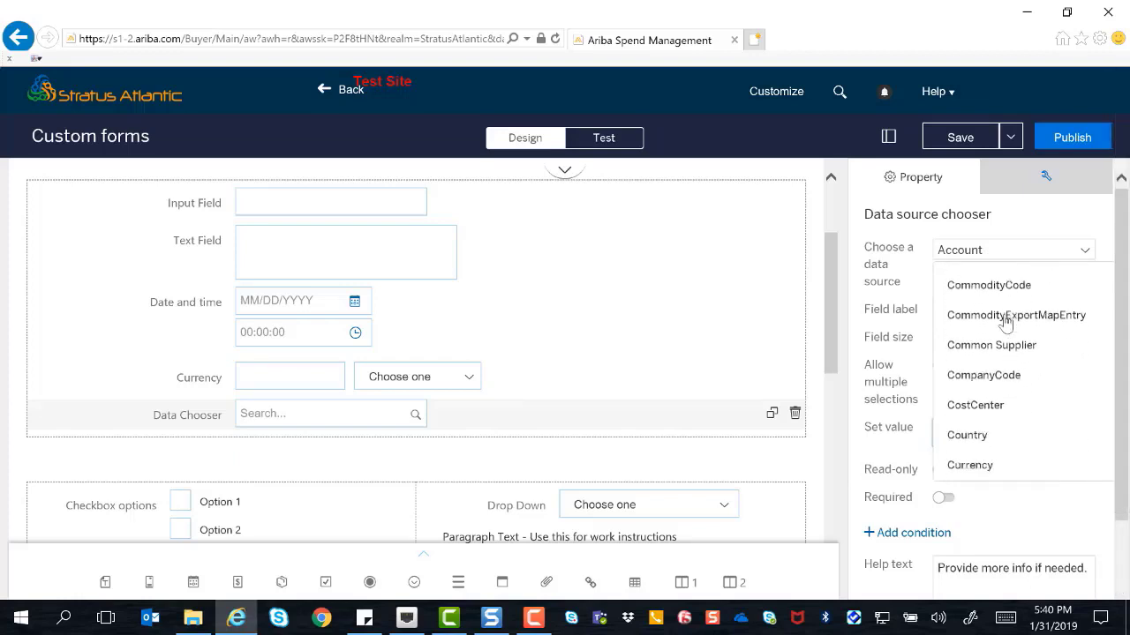
scroll(1004, 323, "up", 1)
scroll(1005, 323, "down", 1)
scroll(1003, 321, "up", 1)
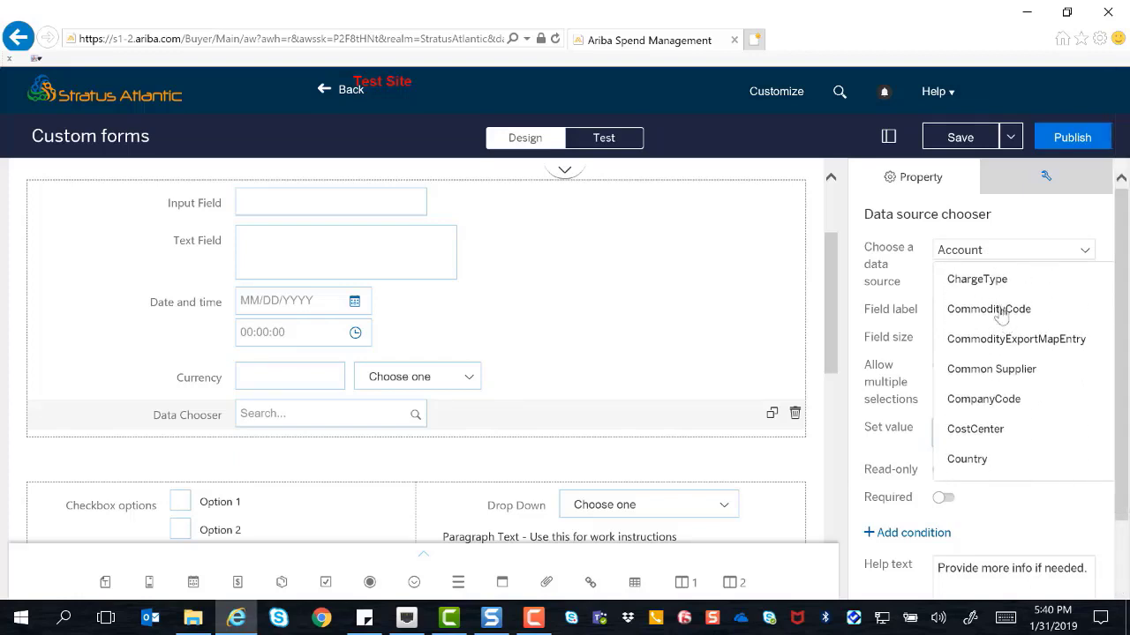
scroll(1005, 344, "down", 3)
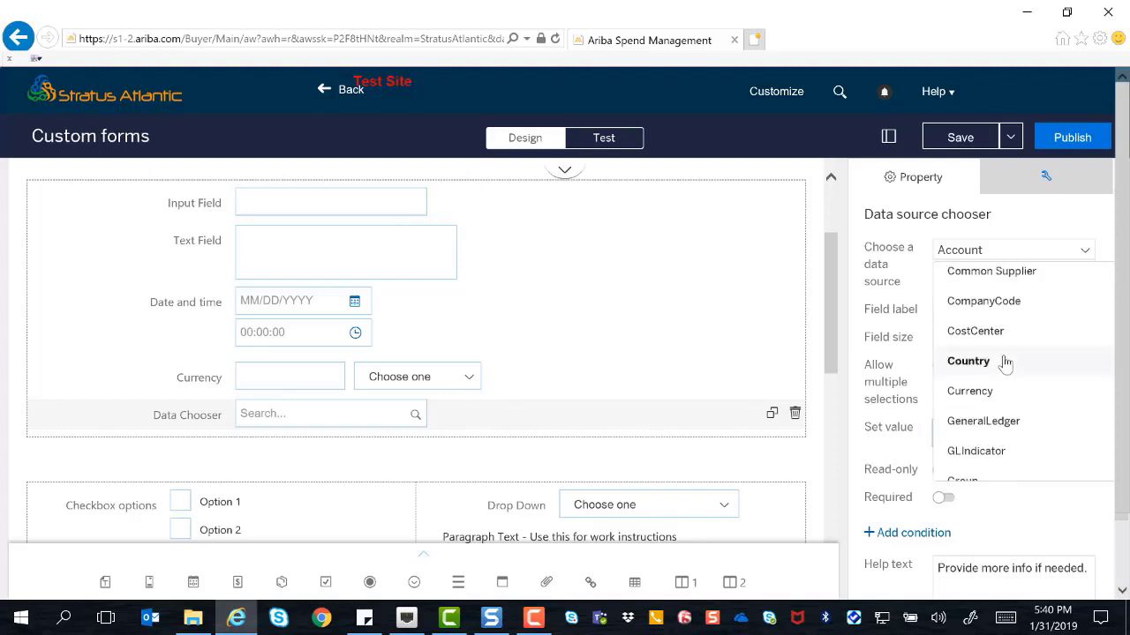
scroll(1005, 362, "down", 17)
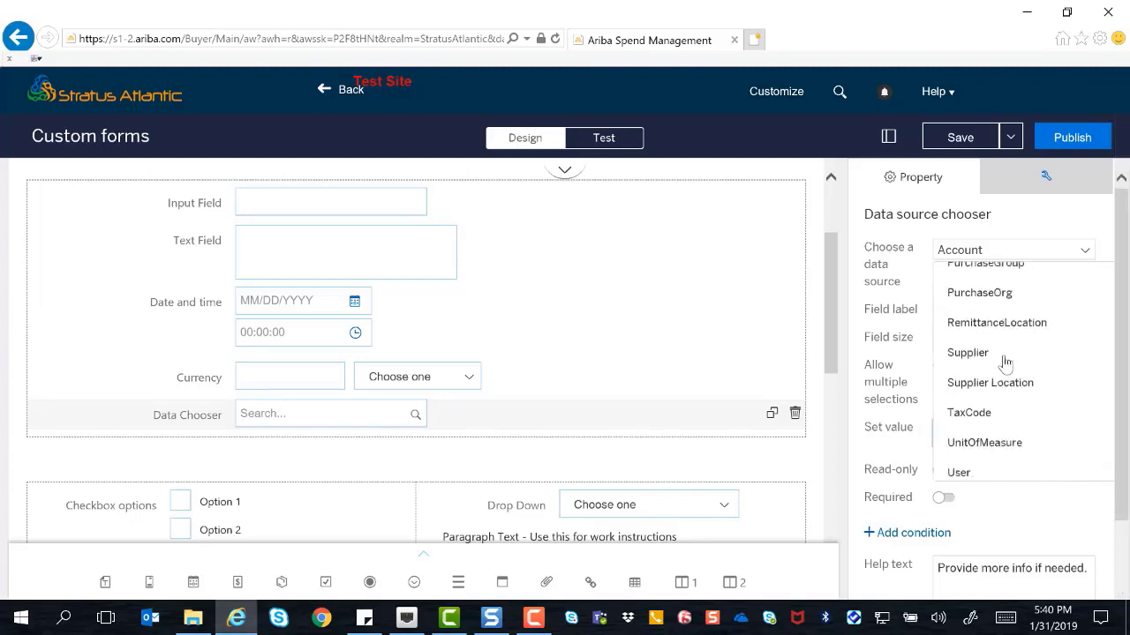
scroll(1004, 362, "down", 4)
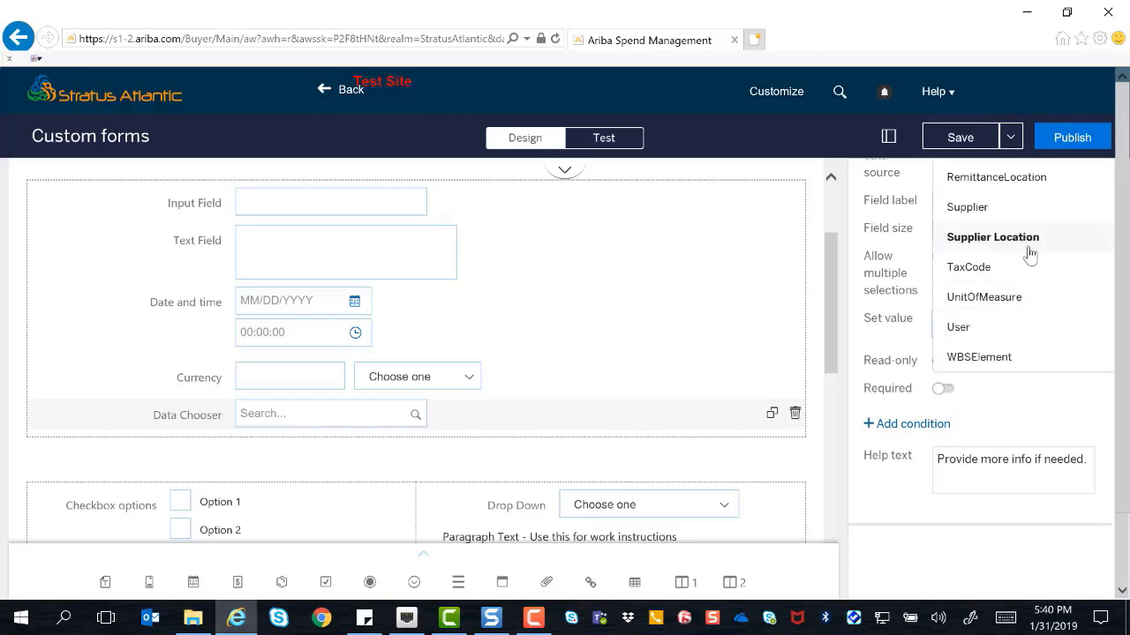
scroll(1016, 309, "up", 8)
scroll(1015, 310, "up", 10)
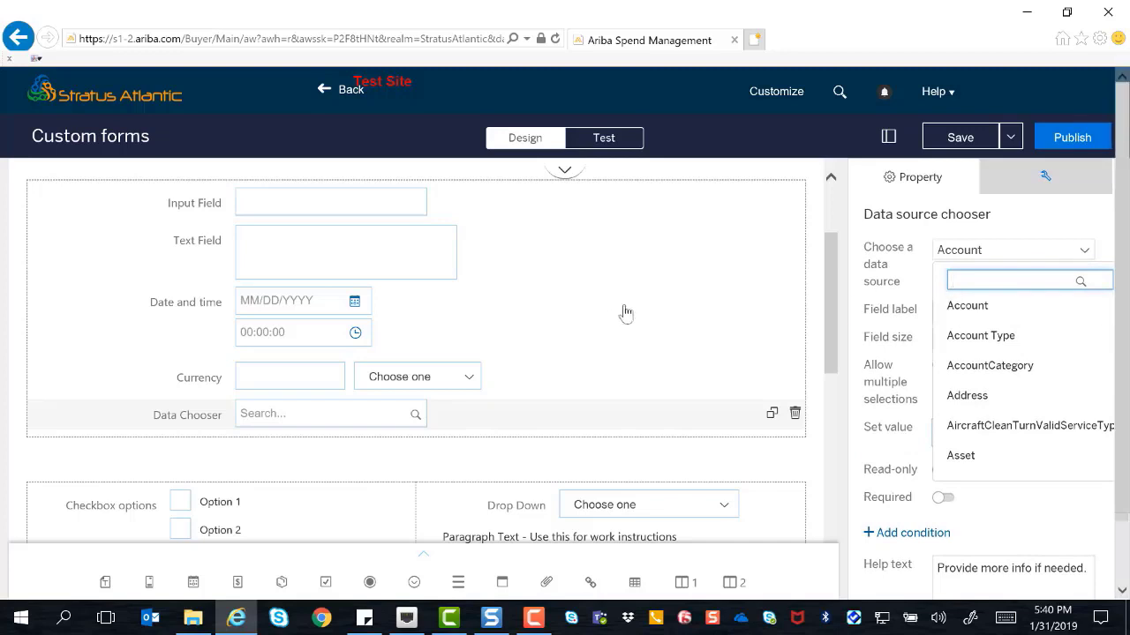
Try ticking Option 1 and Option 2 in the Checkbox options field, and clear both again
scroll(628, 314, "down", 3)
scroll(627, 313, "down", 1)
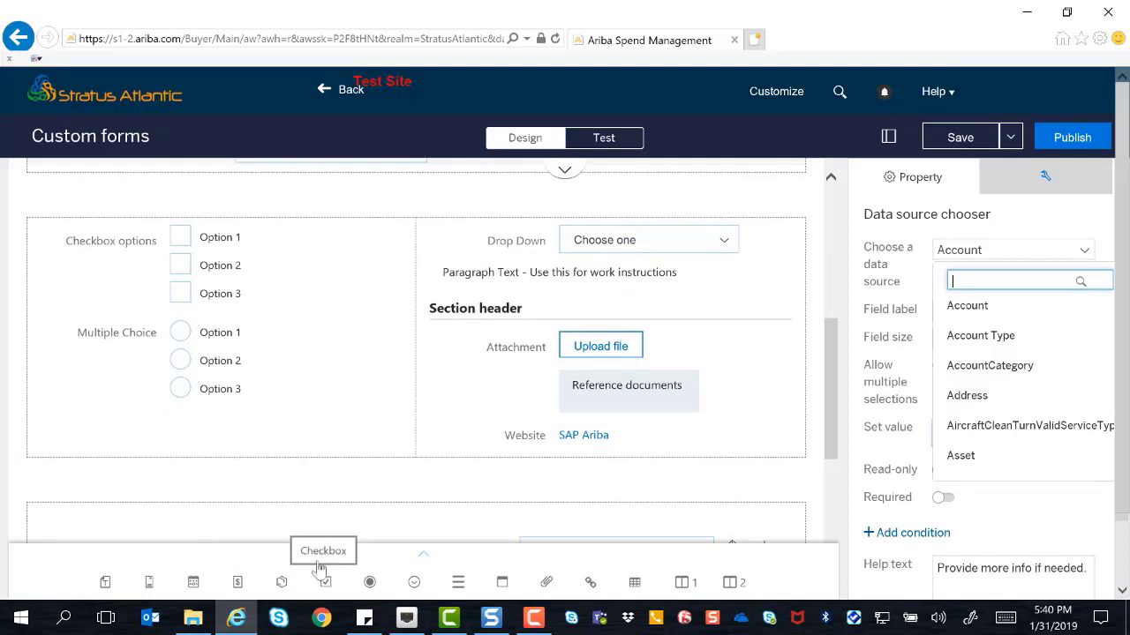
left_click(180, 266)
left_click(180, 237)
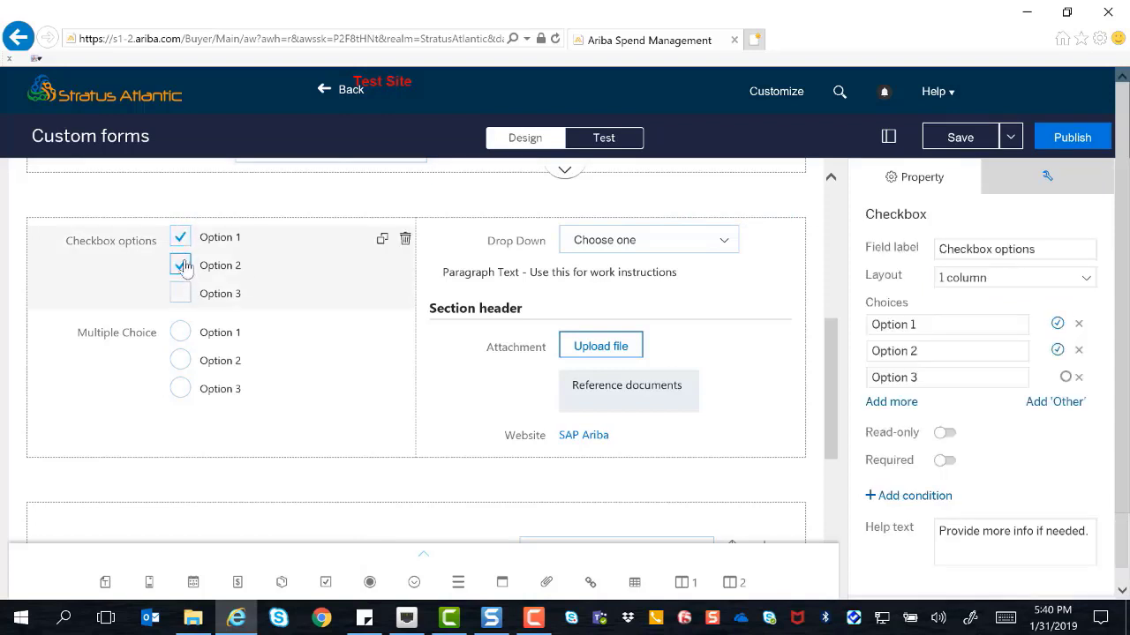
left_click(181, 266)
left_click(181, 239)
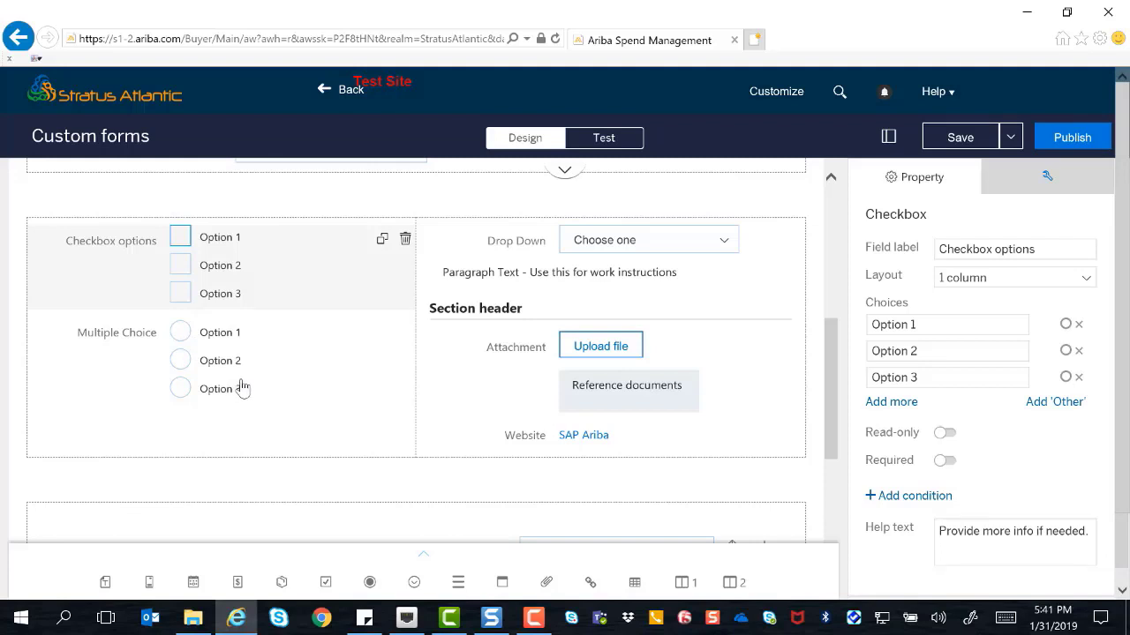
View the Drop Down field's choices, and add Option 4 as a further choice to the Checkbox options field
left_click(726, 242)
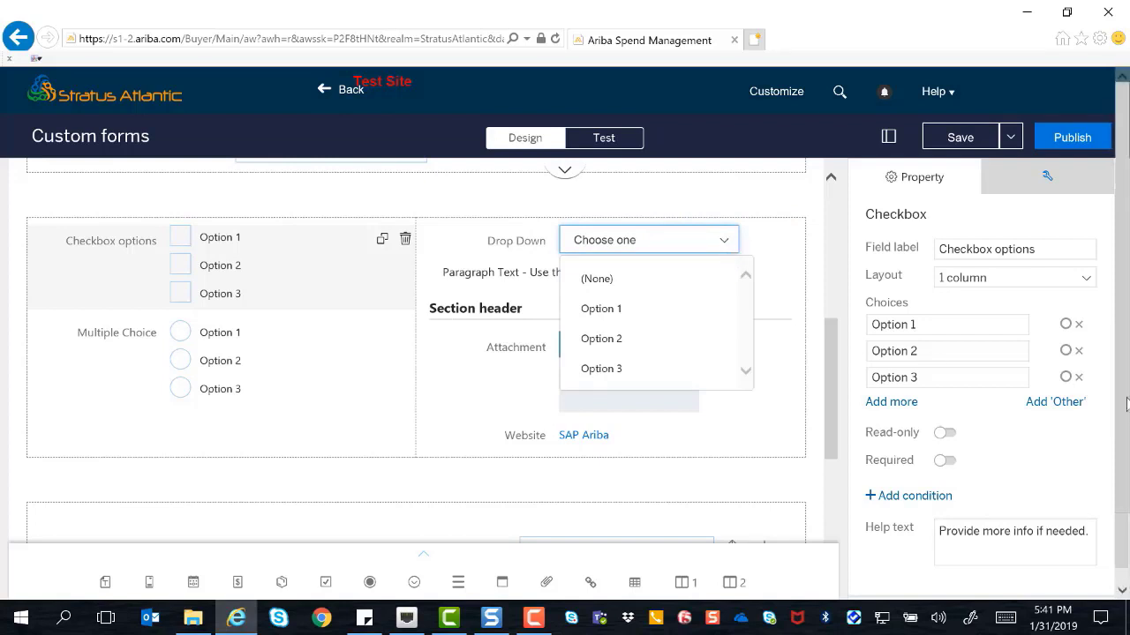
left_click(909, 405)
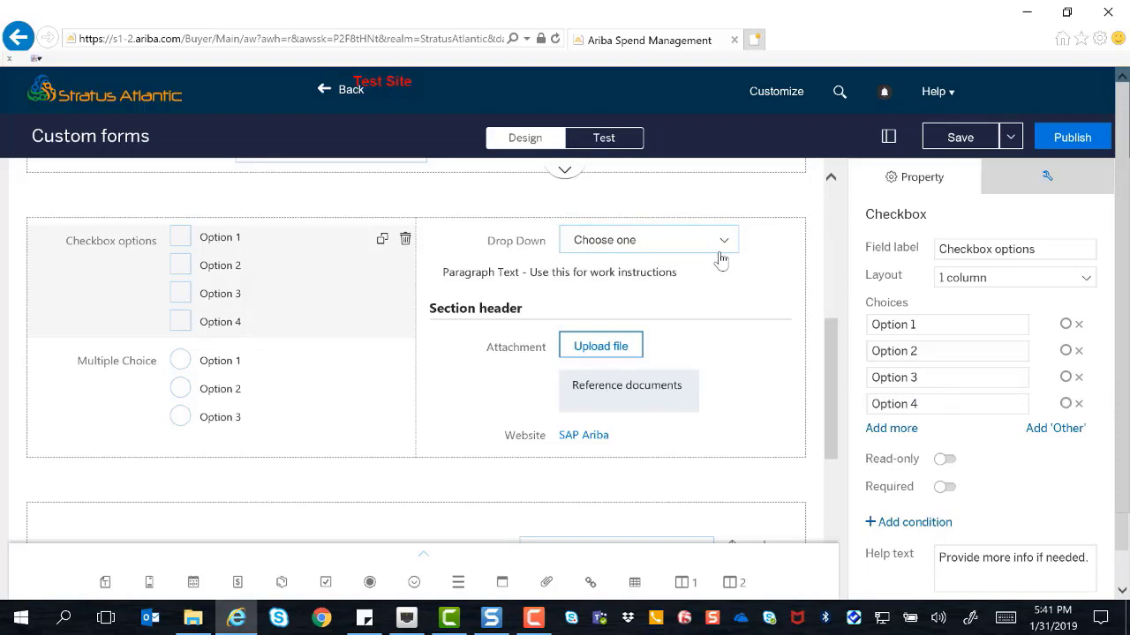
left_click(1066, 404)
Show the Paragraph Text properties and move the paragraph into the section below, directly above the Table
left_click(606, 279)
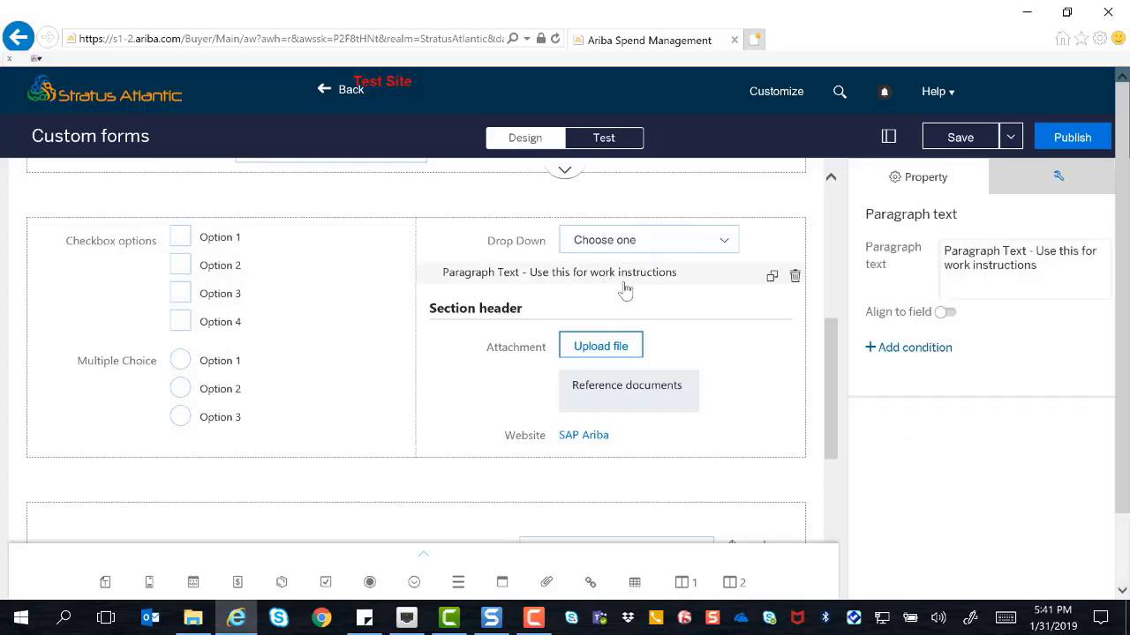
scroll(621, 291, "up", 3)
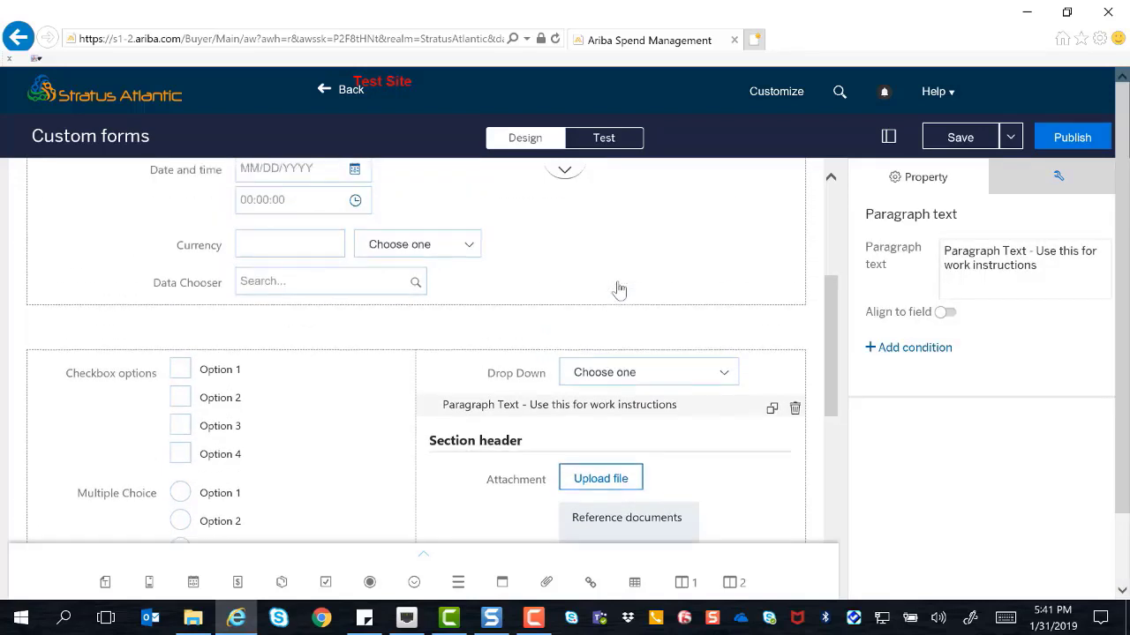
scroll(618, 291, "down", 4)
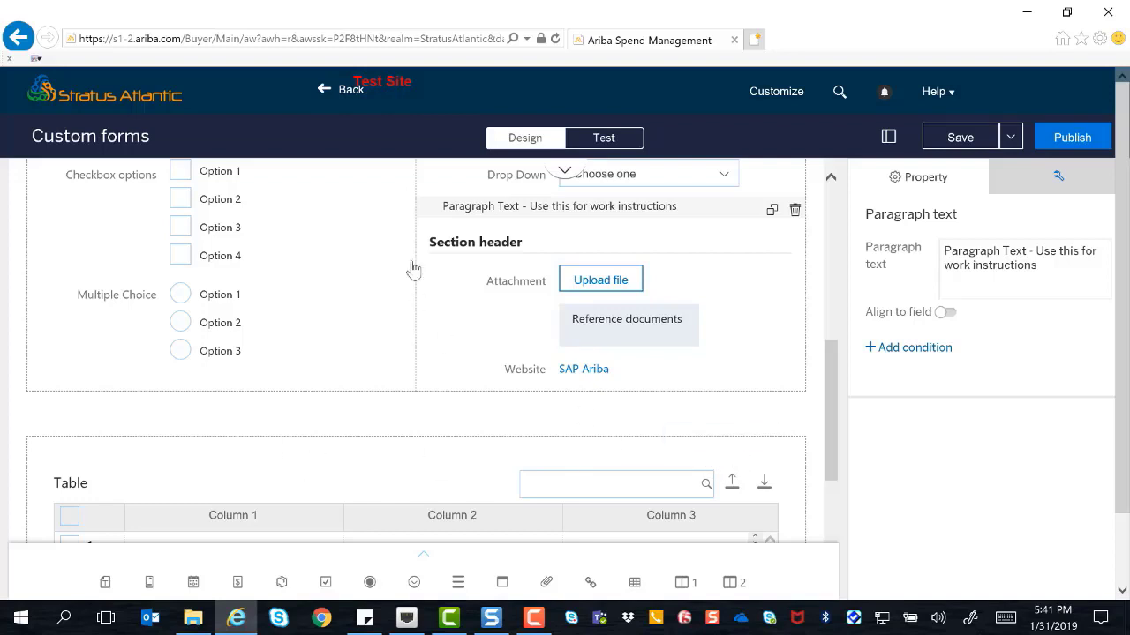
left_click_drag(468, 207, 179, 463)
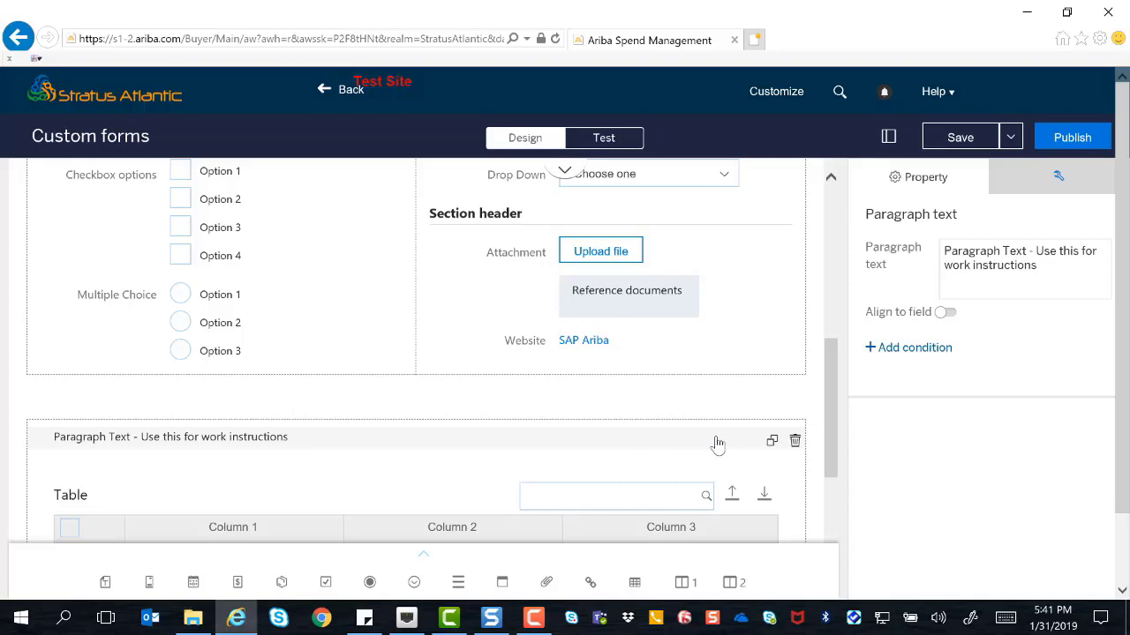
Move the Section header out of the two-column section to directly above the Paragraph Text in the Table's section
scroll(664, 401, "up", 3)
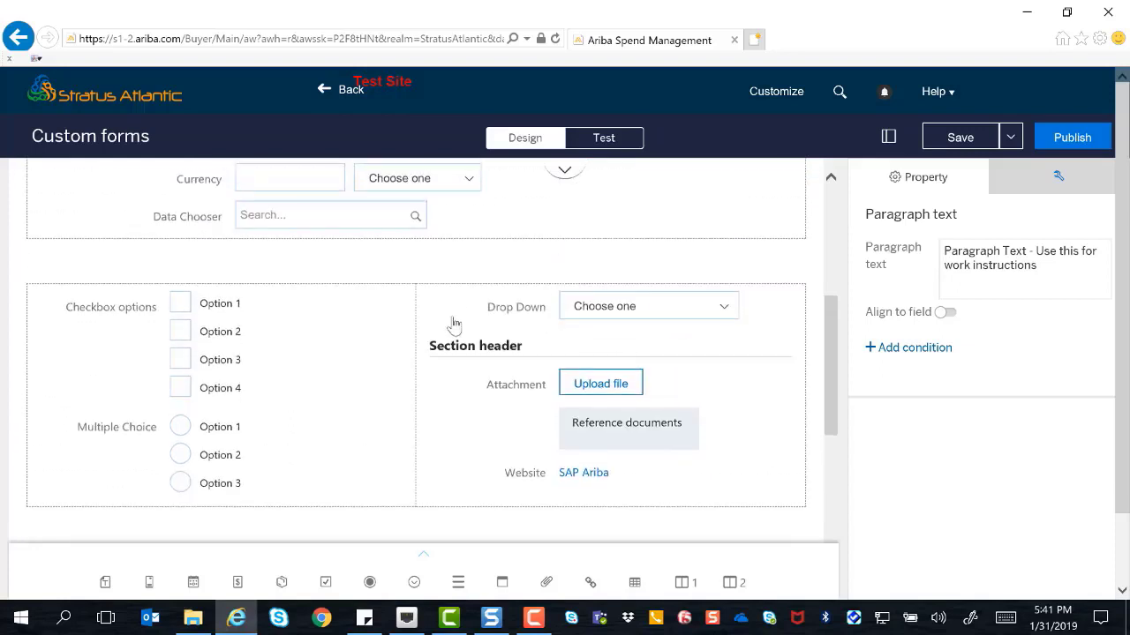
left_click(460, 352)
scroll(424, 419, "down", 3)
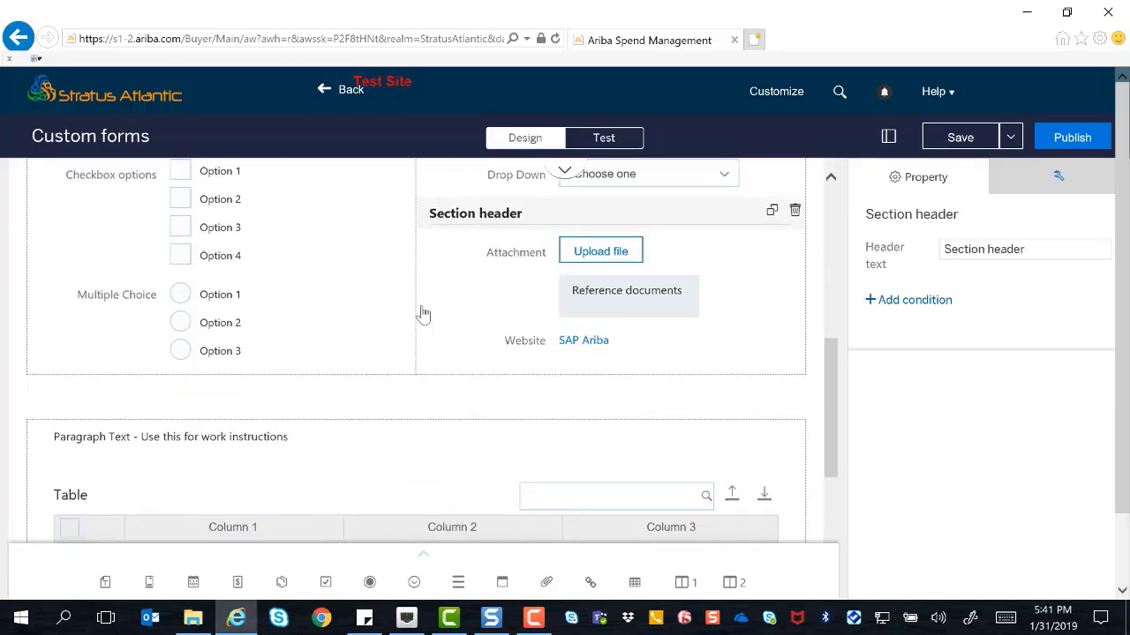
scroll(411, 388, "up", 4)
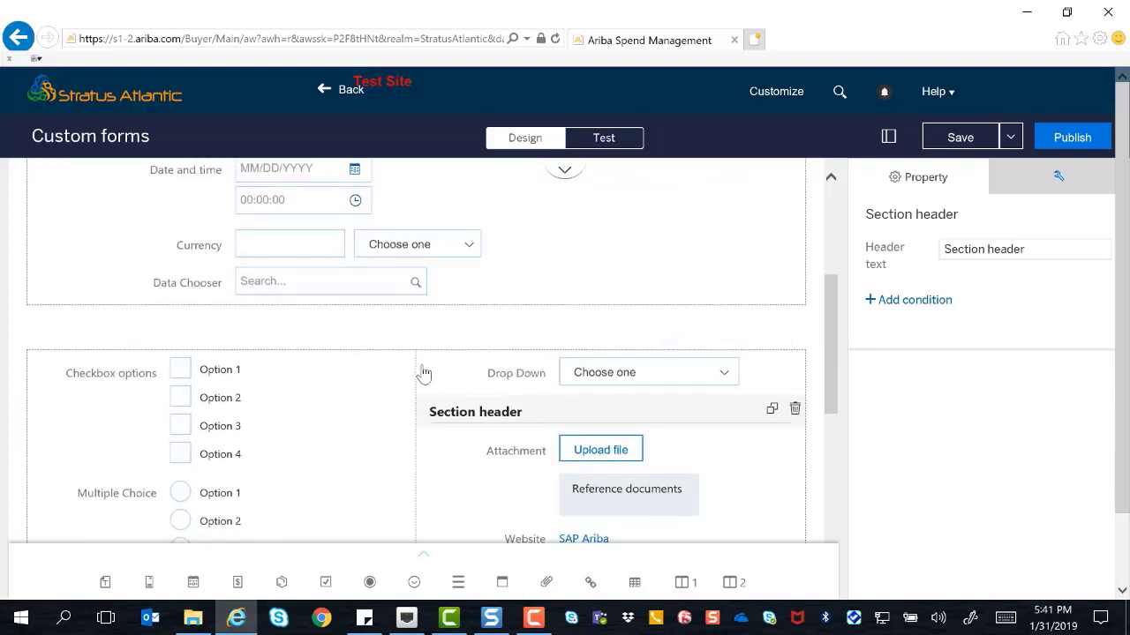
scroll(442, 416, "down", 3)
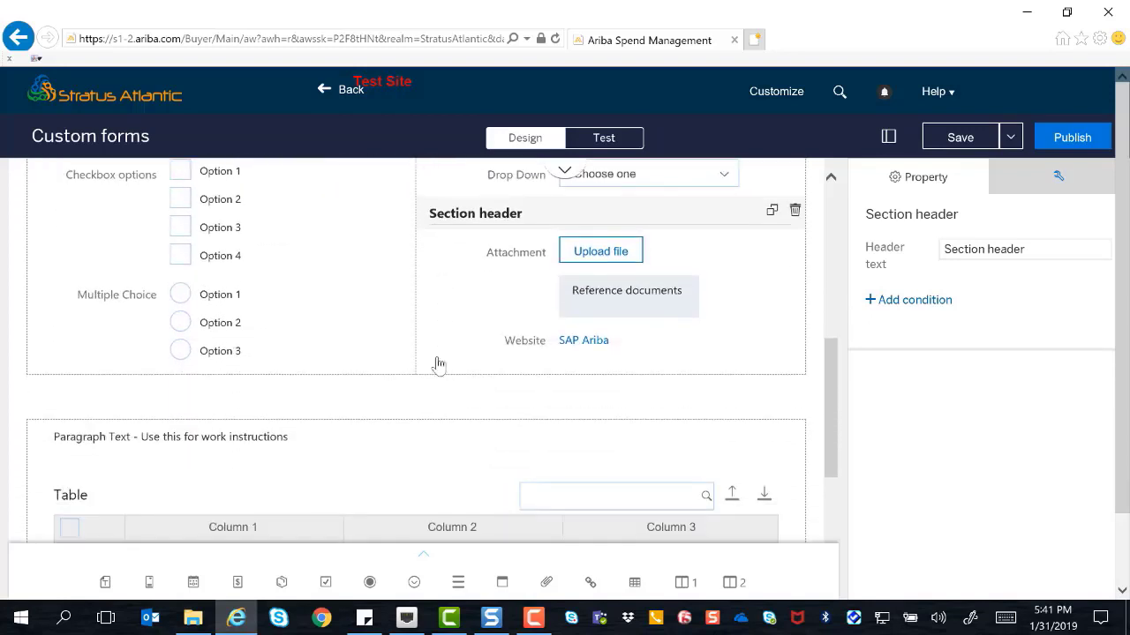
left_click_drag(459, 219, 232, 436)
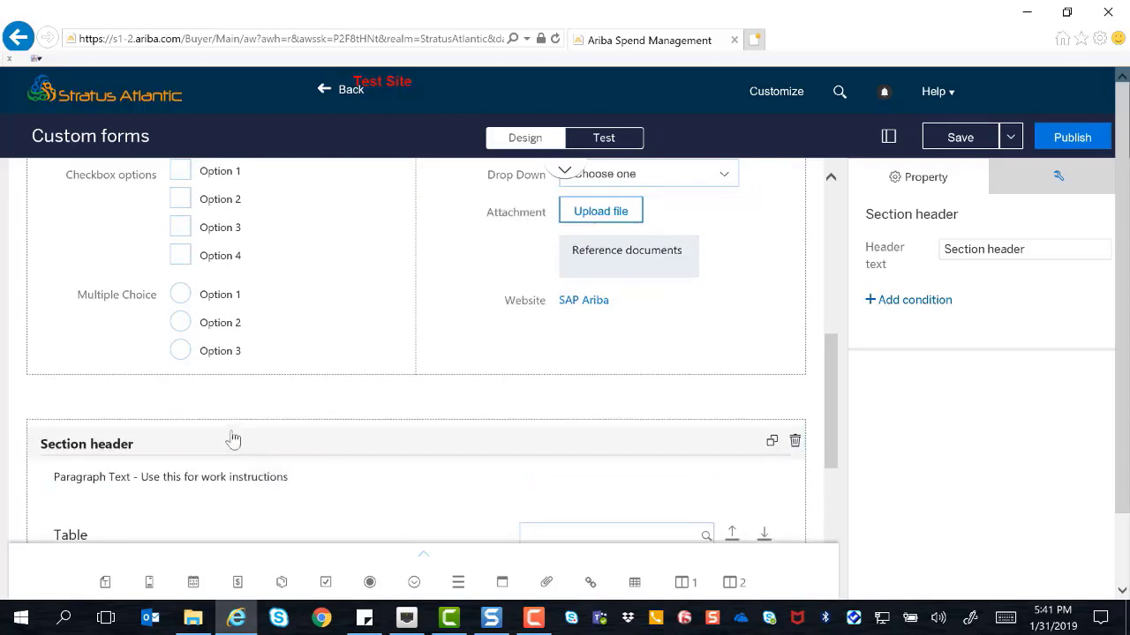
Review the rearranged sections and show the properties of the Website hyperlink field
scroll(280, 403, "down", 1)
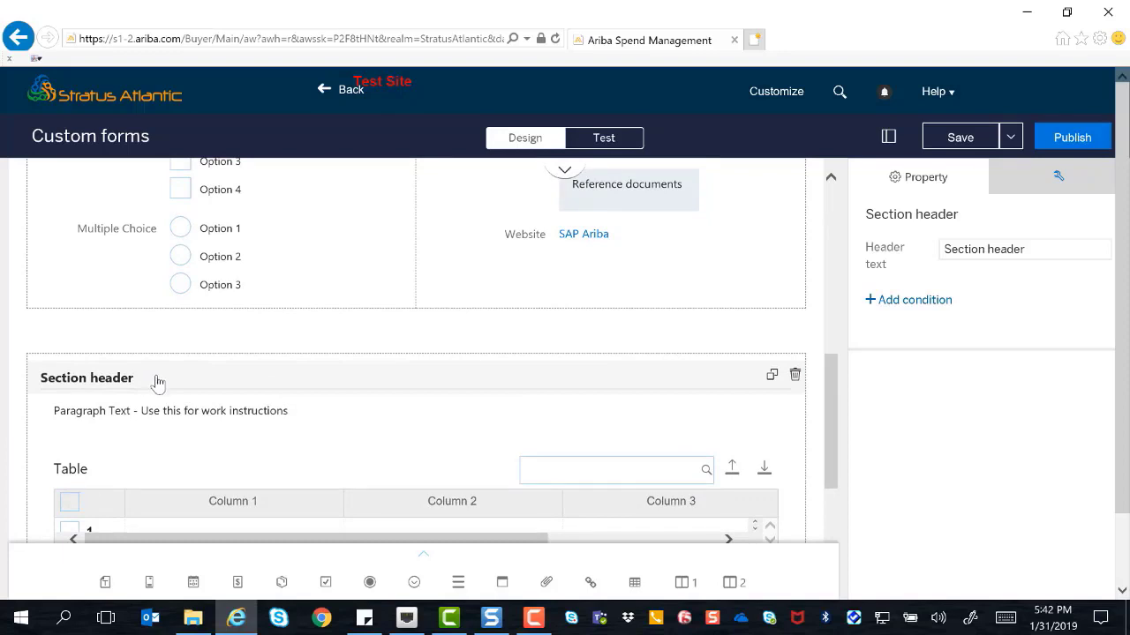
scroll(488, 373, "up", 2)
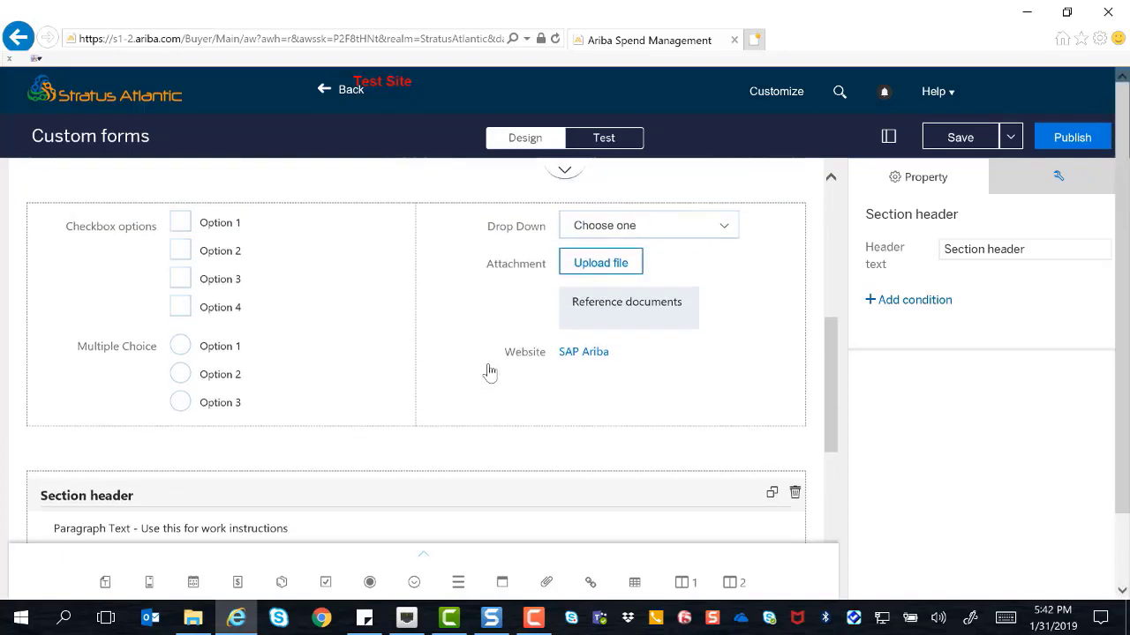
scroll(490, 373, "up", 1)
scroll(490, 373, "down", 1)
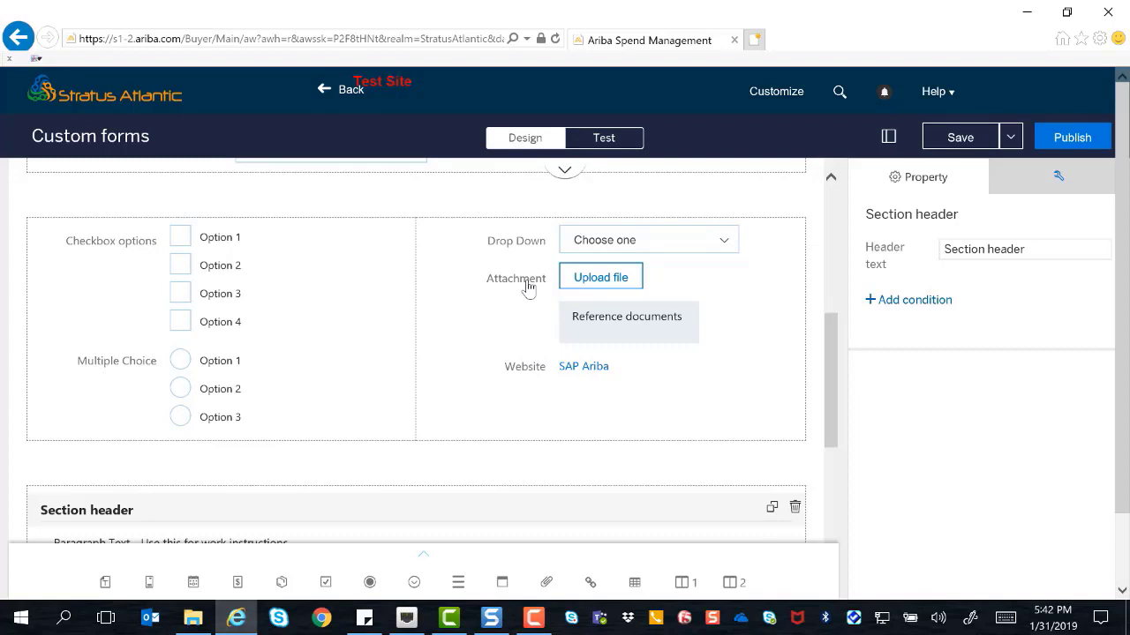
left_click(528, 369)
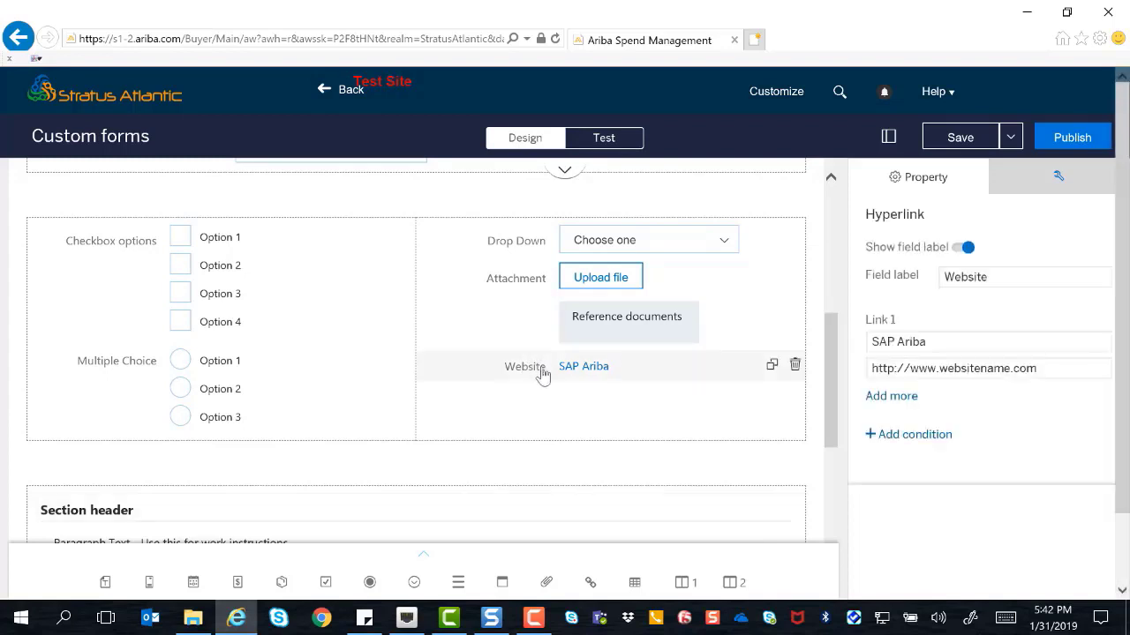